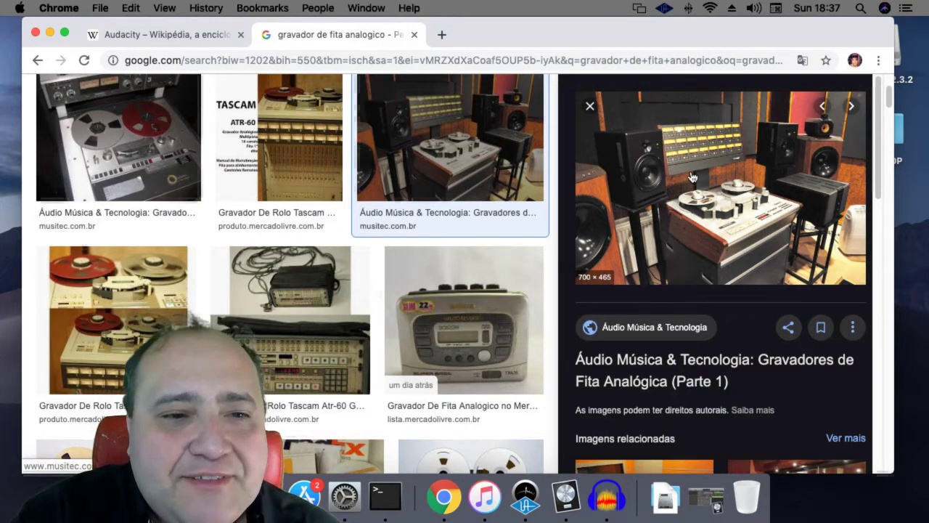
- Examine several pictures of analogue tape recorders in the image search results, including the cassette recorder and the large studio machine
click(139, 322)
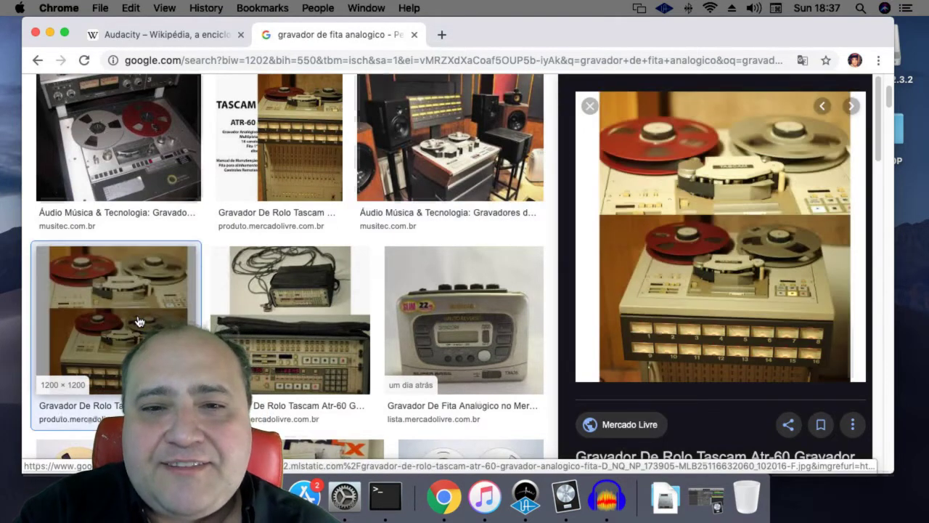
click(452, 345)
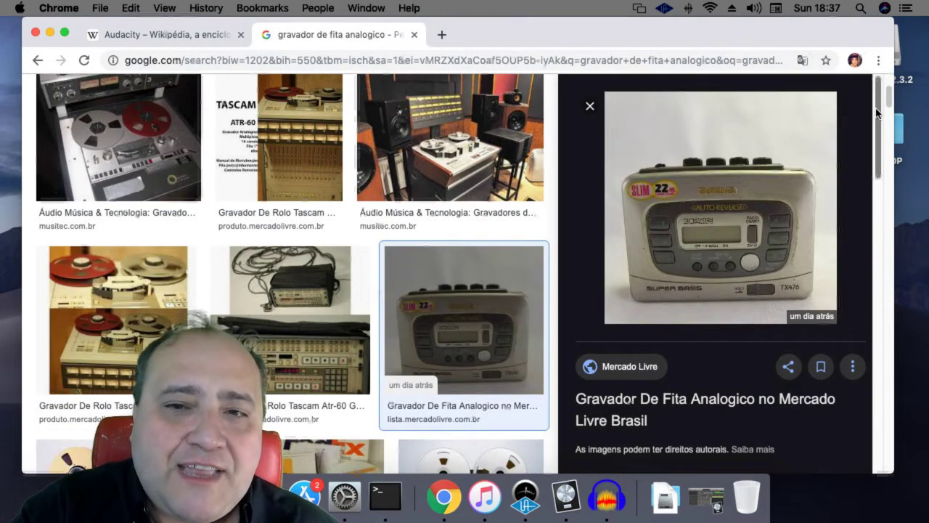
scroll(878, 136, down, 3)
scroll(878, 137, up, 3)
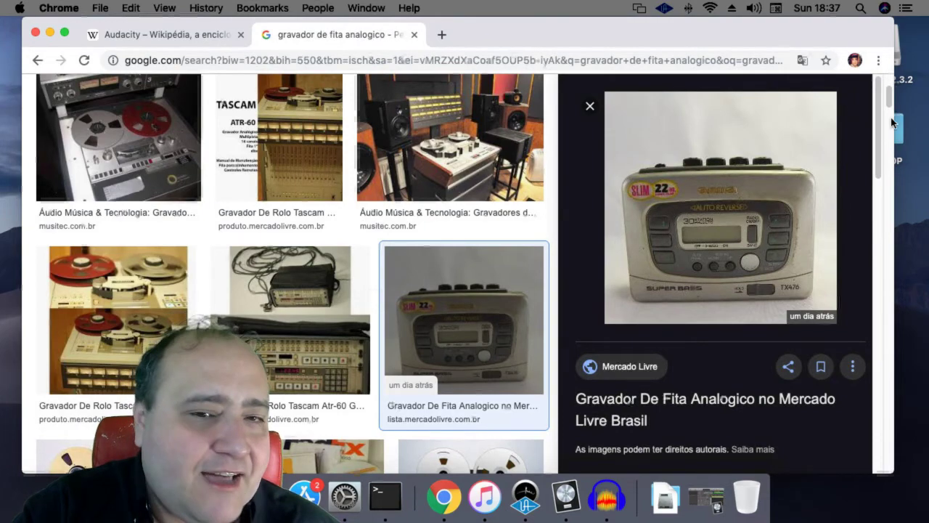
drag(889, 105, 918, 174)
click(457, 264)
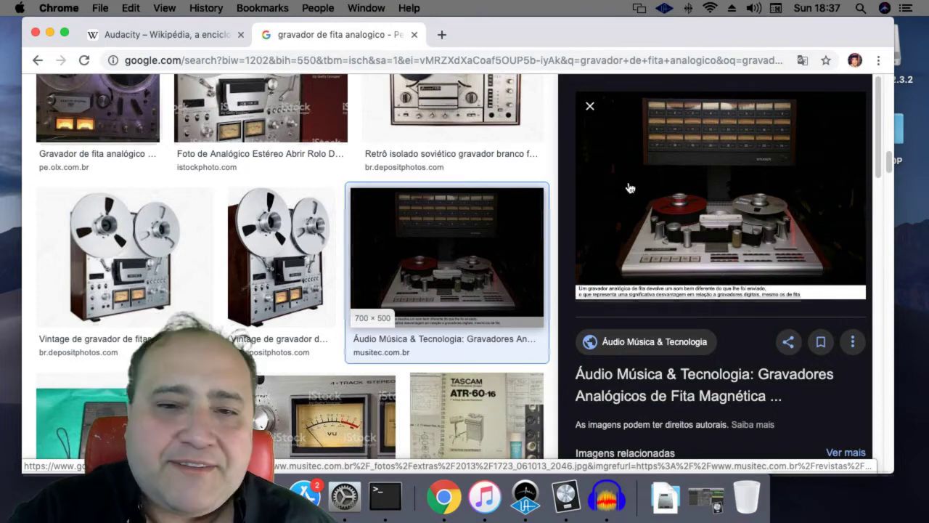
drag(888, 166, 888, 81)
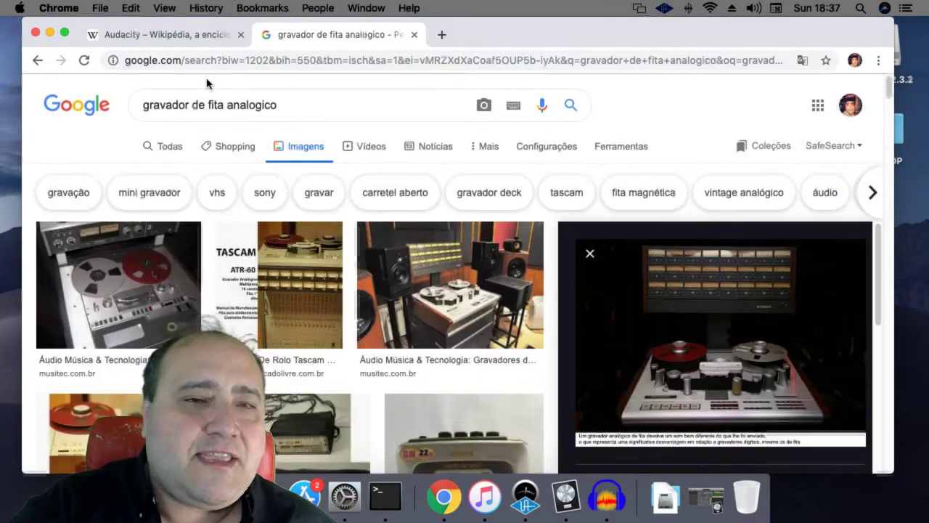
- Switch to Audacity and set its interface language to English
click(49, 33)
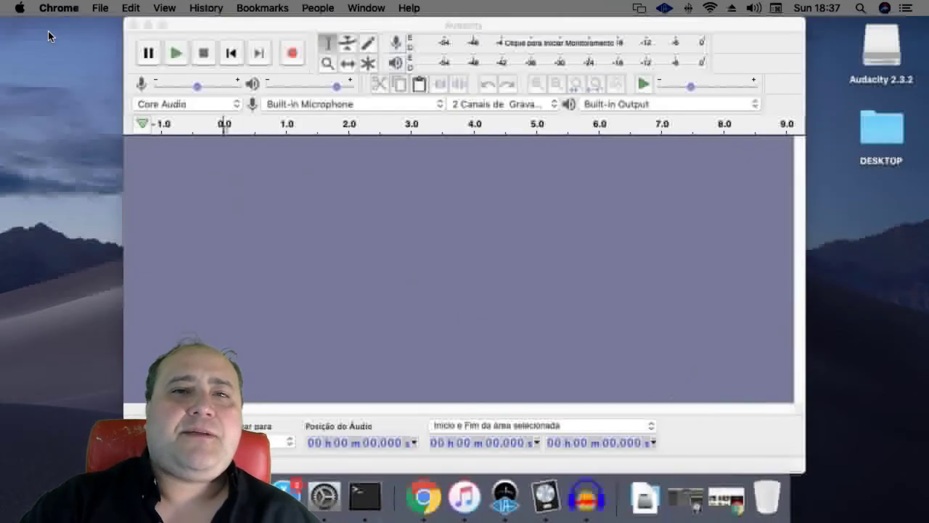
click(358, 26)
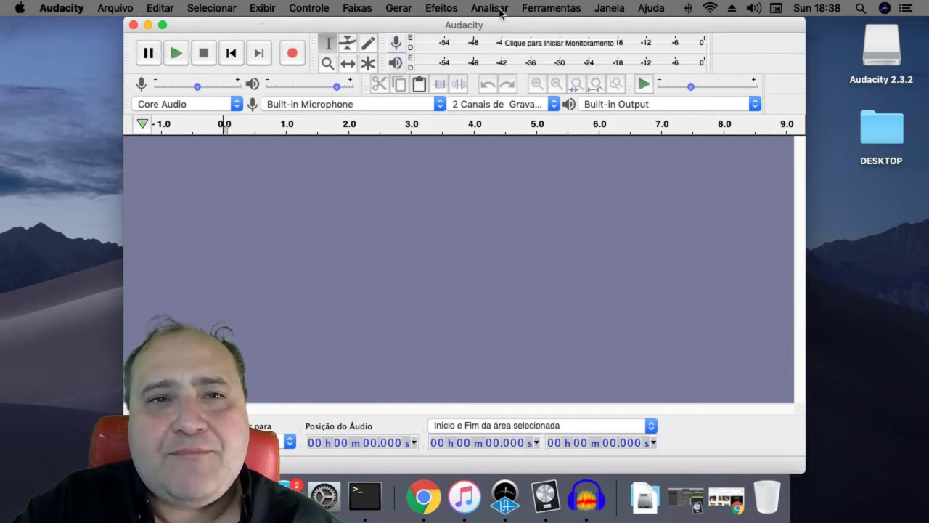
click(42, 12)
click(52, 49)
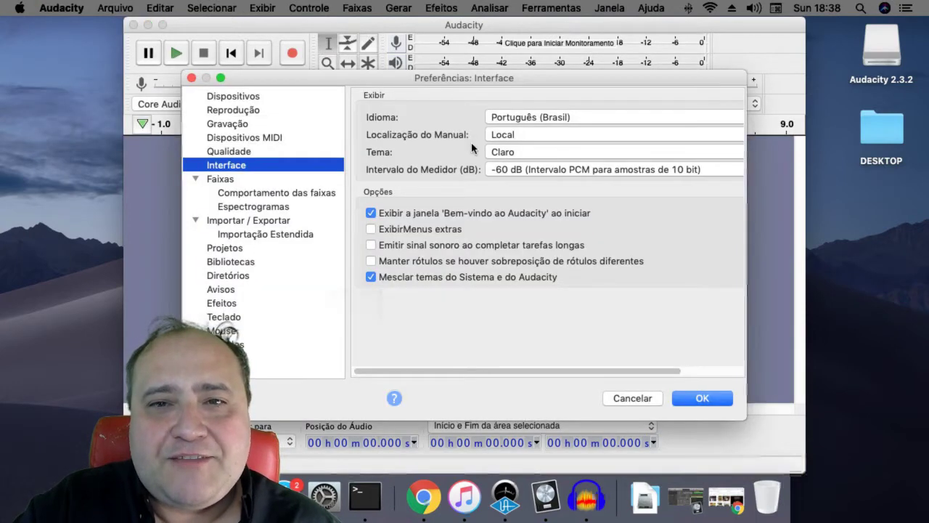
click(540, 119)
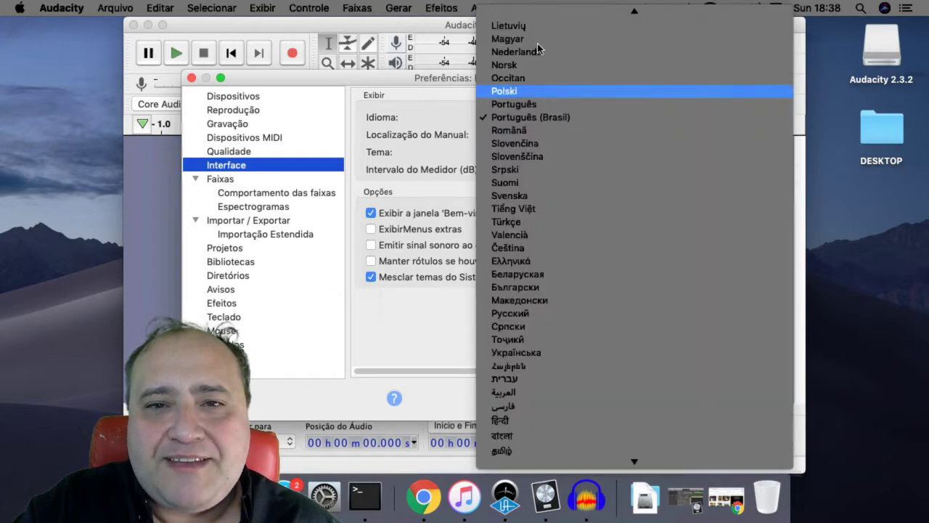
scroll(537, 109, up, 5)
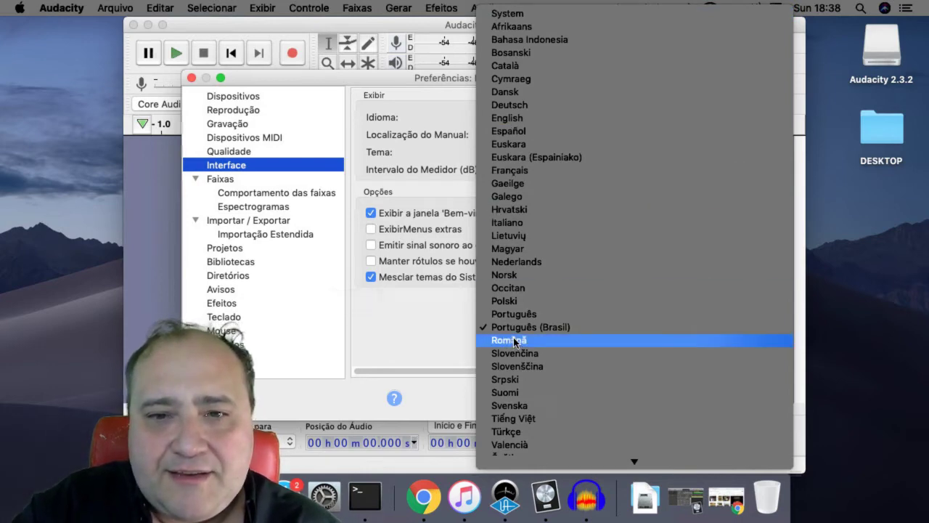
click(529, 119)
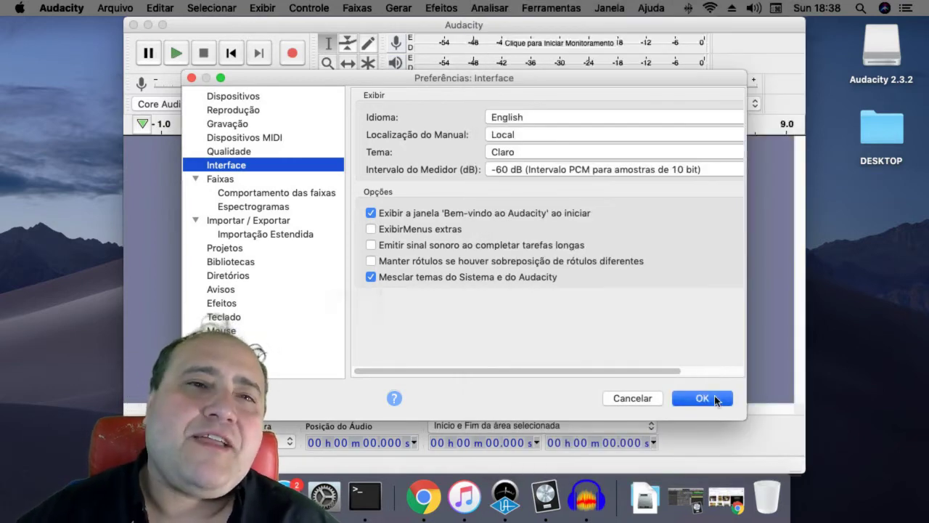
click(701, 397)
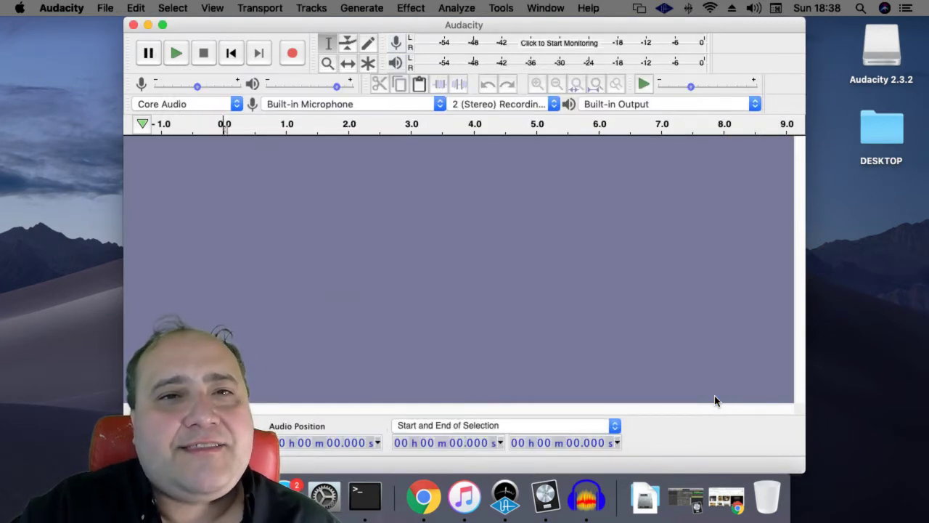
- Add two new mono tracks to the empty project
click(307, 9)
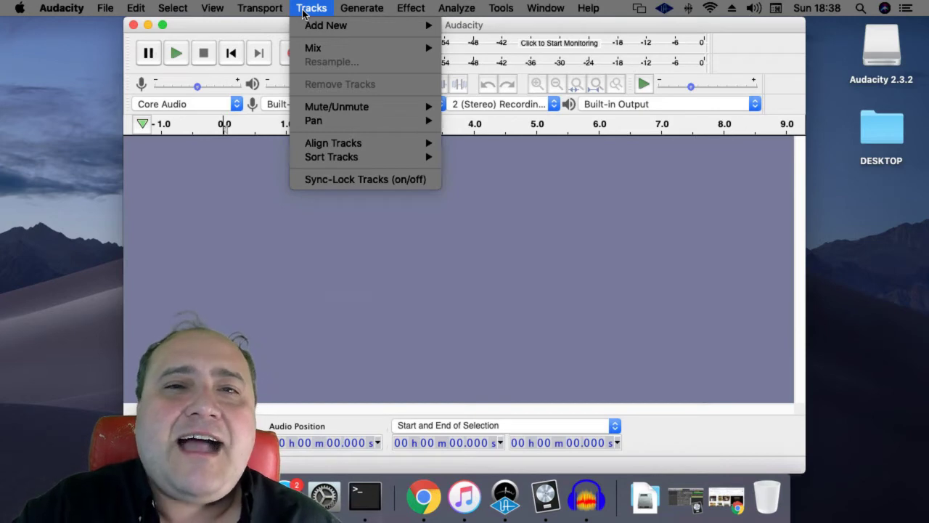
mouse_move(311, 25)
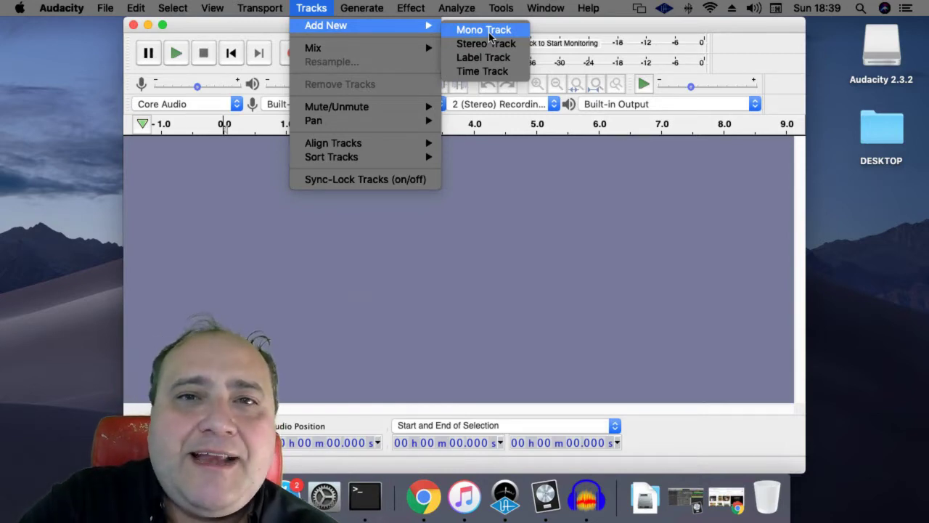
click(489, 36)
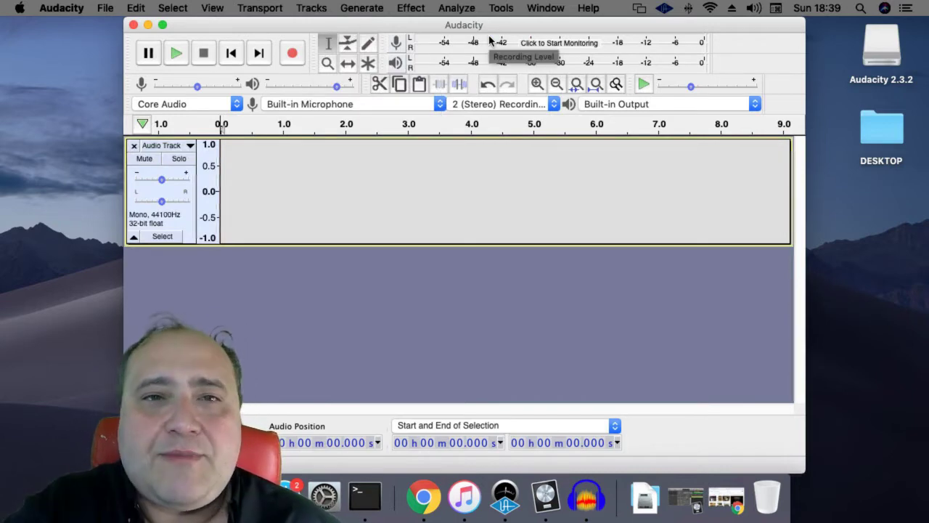
click(312, 8)
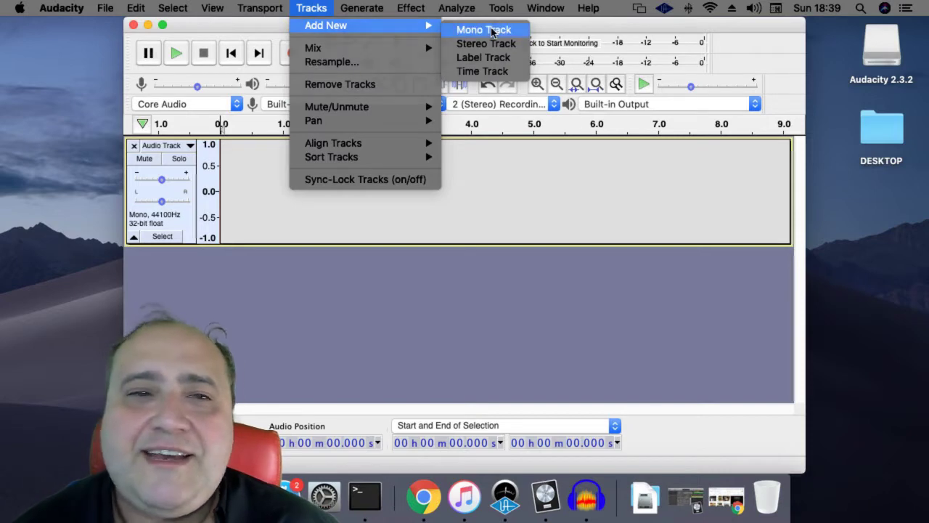
click(492, 31)
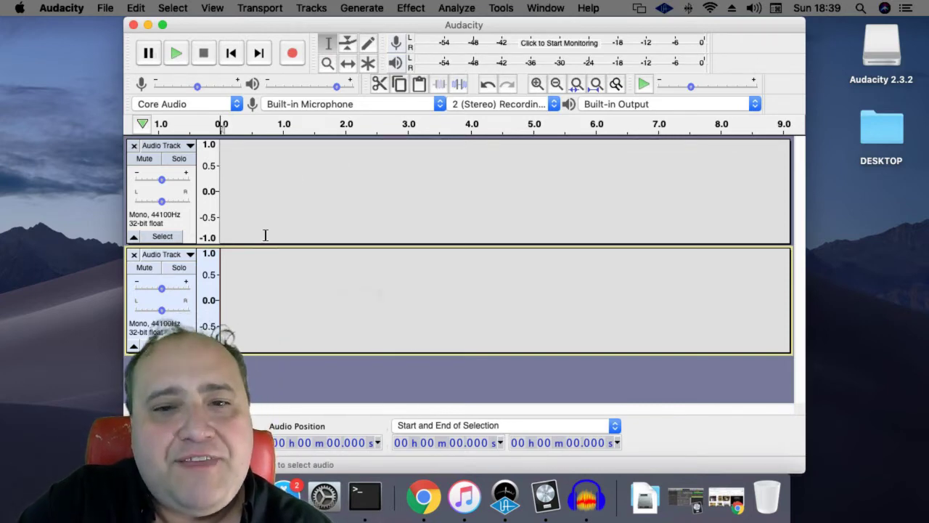
- Switch to Chrome to view the Tascam ATR-60 reel recorder picture, and return to Audacity
click(428, 496)
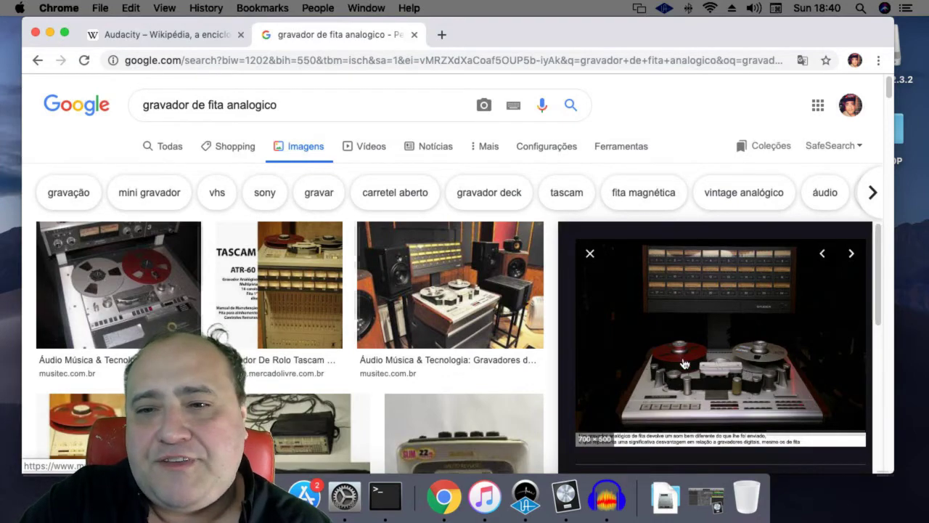
click(72, 428)
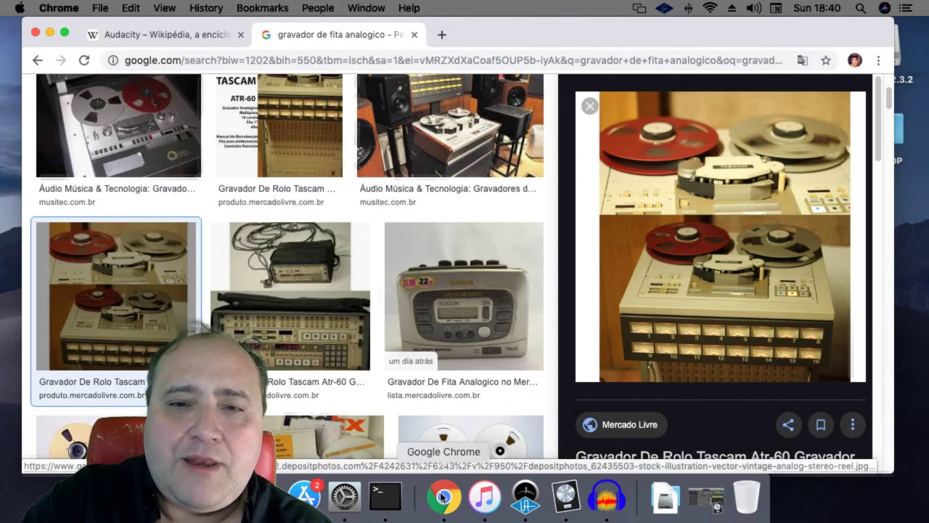
click(608, 502)
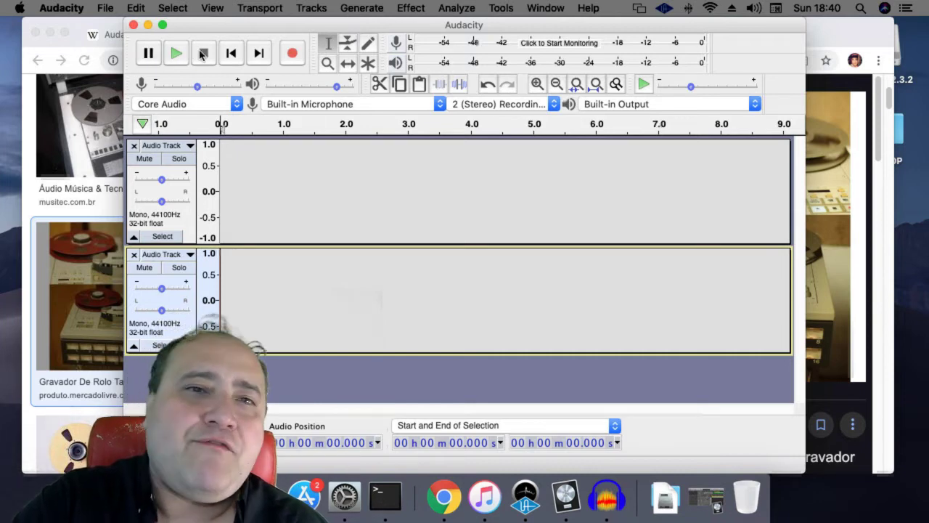
- Record a short test take on the two mono tracks with microphone access allowed, and undo the recording
click(297, 63)
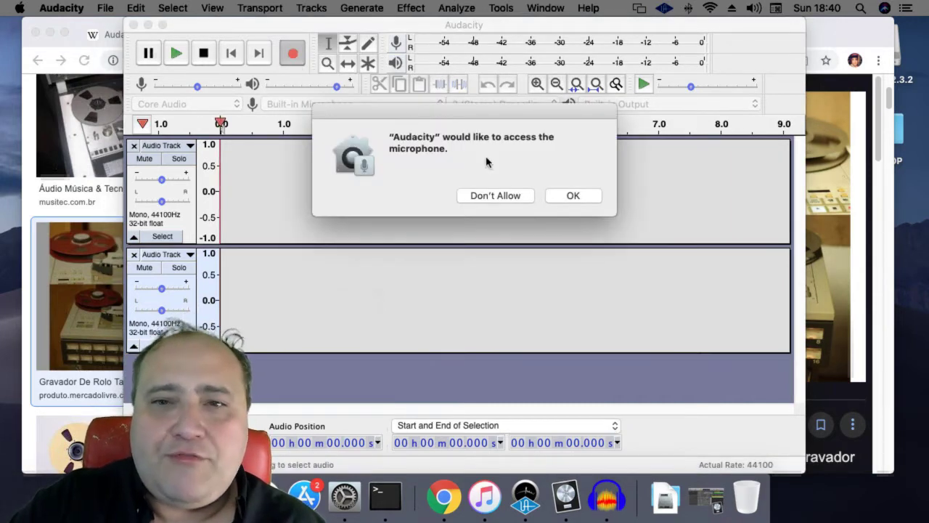
click(573, 195)
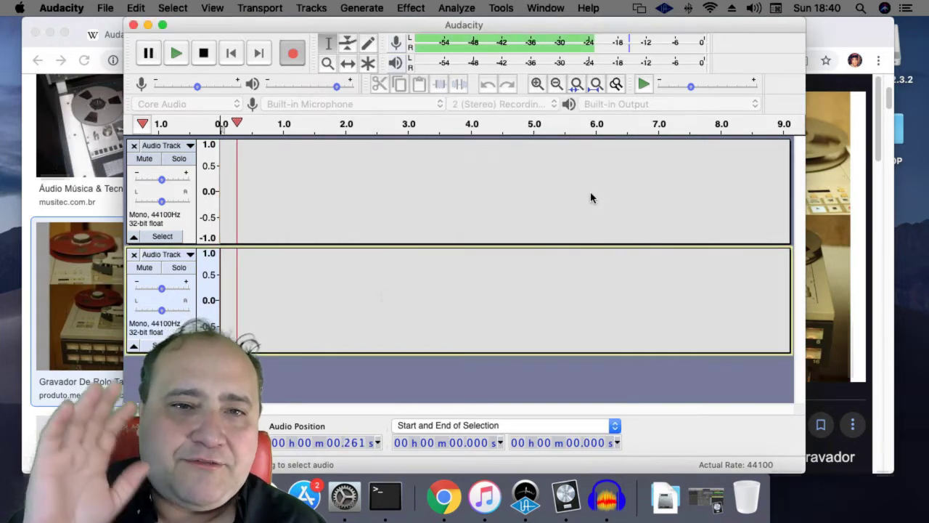
key(space)
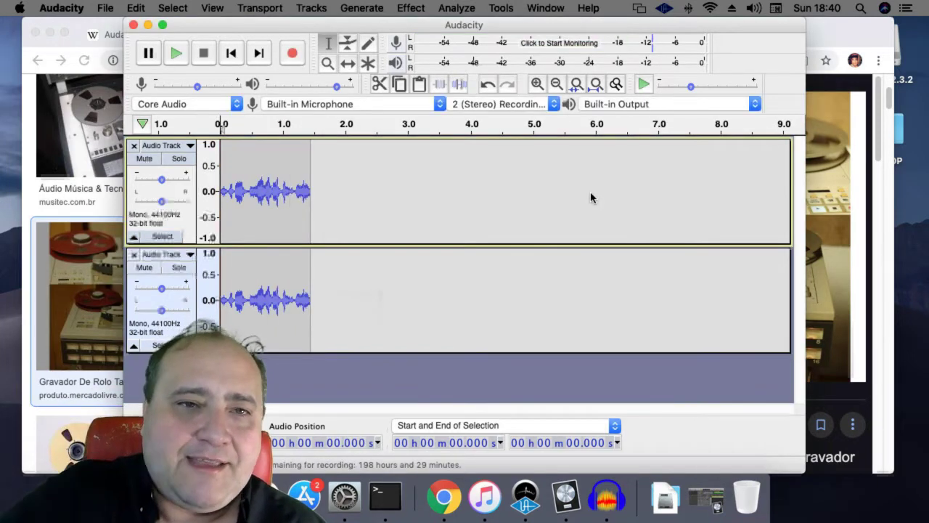
key(super+z)
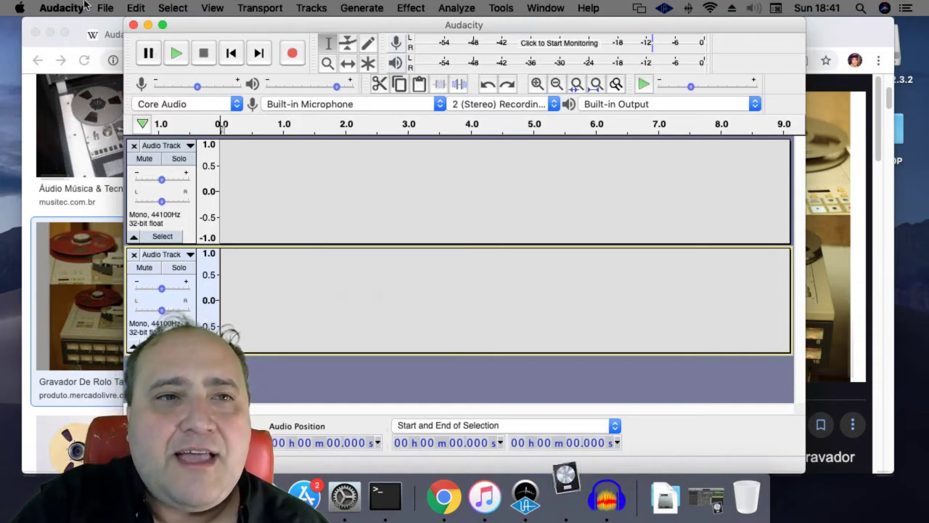
- Review the Devices preferences, including the available audio hosts, and leave the preferences without saving
click(79, 9)
click(81, 48)
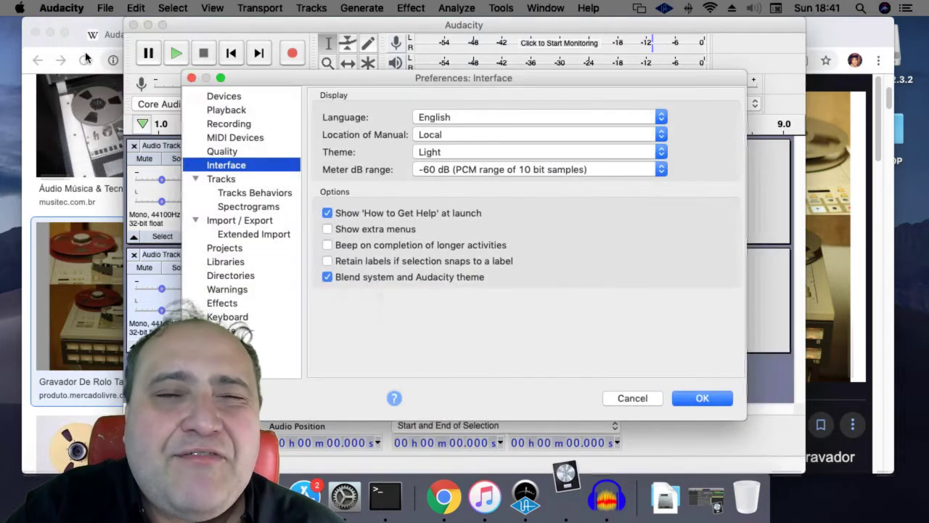
click(245, 95)
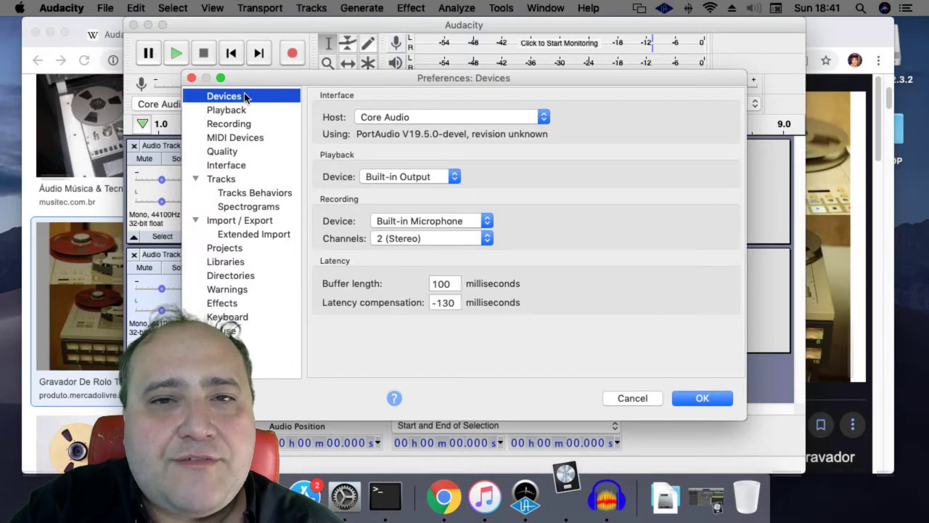
click(404, 121)
click(493, 162)
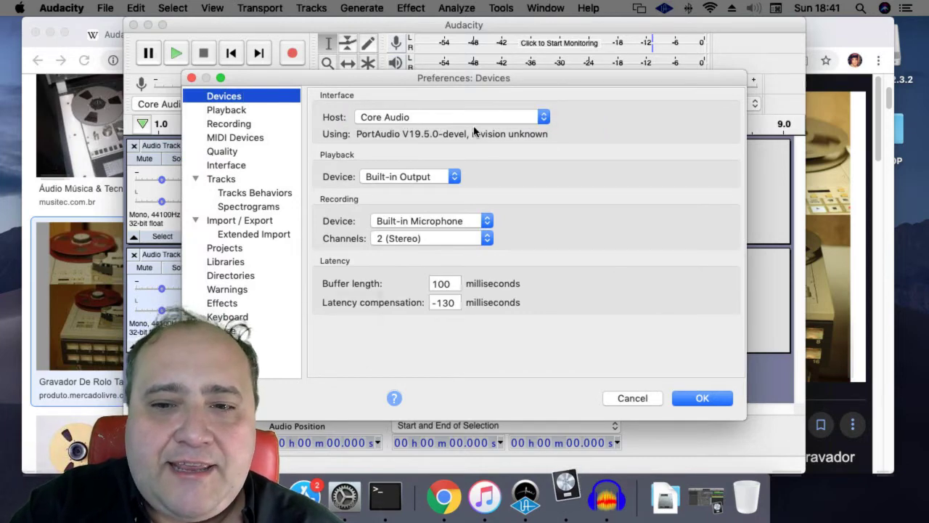
click(473, 122)
click(473, 119)
click(624, 399)
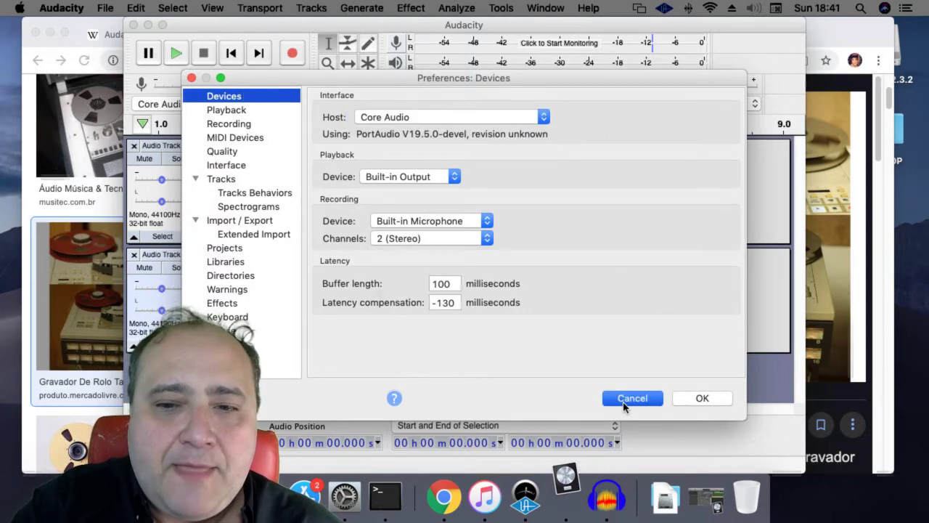
- Switch to Logic Pro X, decline the Universal Audio Apollo audio device, and force the application to quit
click(567, 511)
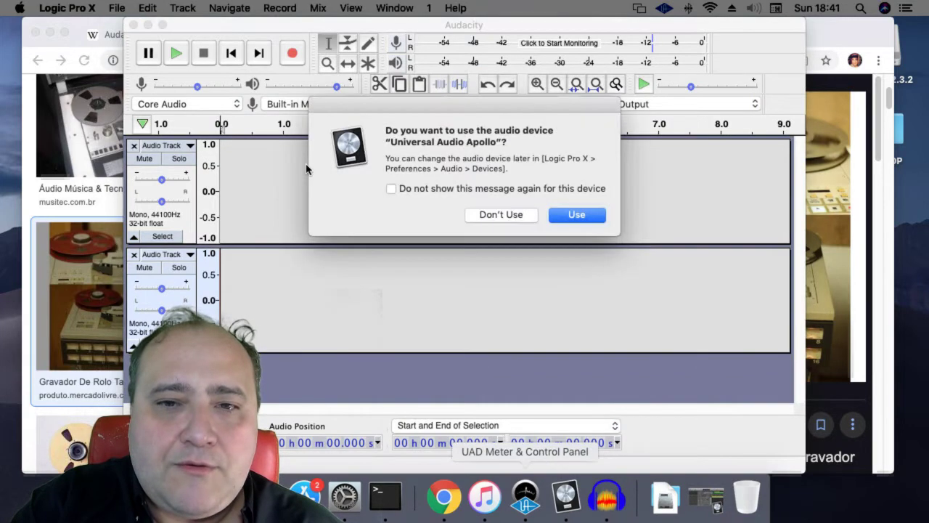
click(507, 216)
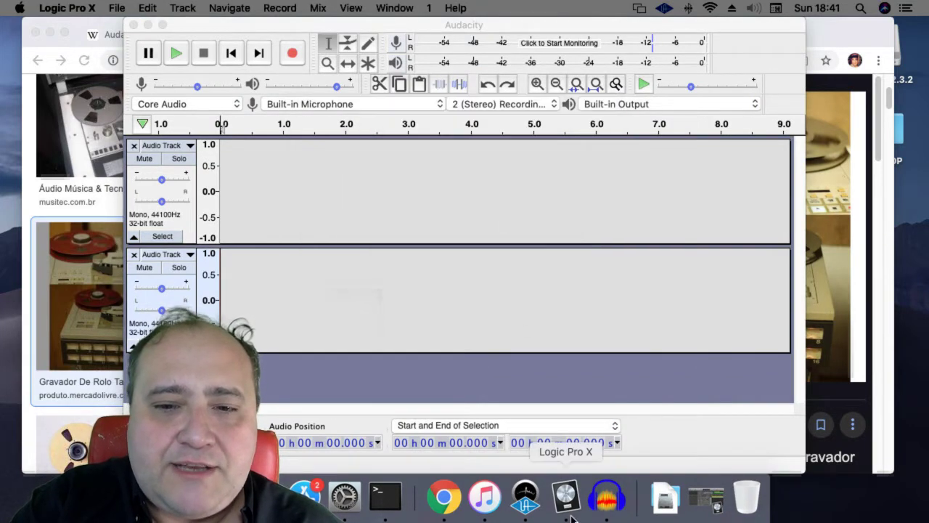
right_click(573, 501)
click(584, 433)
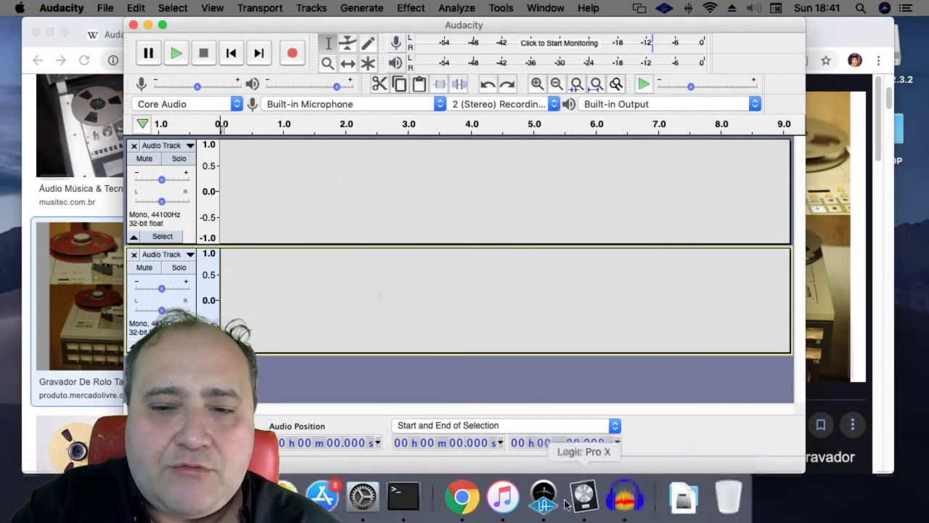
right_click(560, 502)
right_click(578, 501)
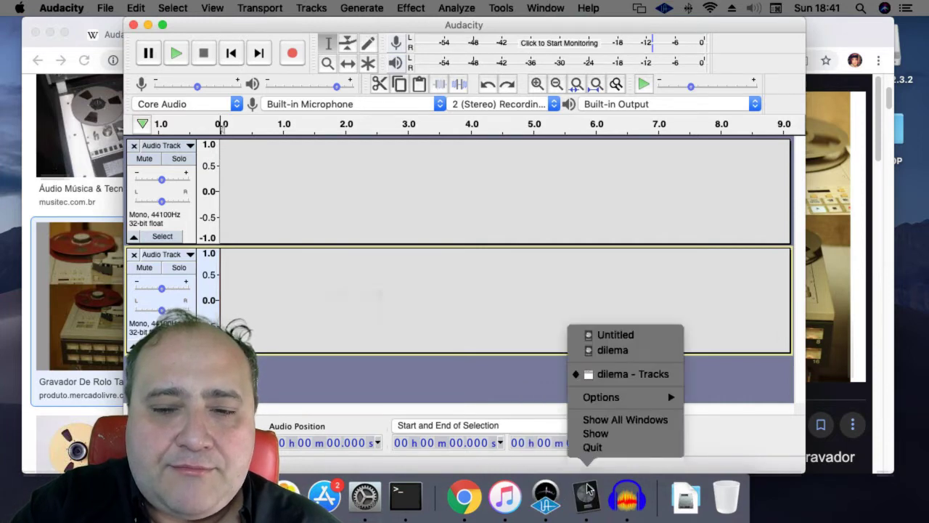
click(594, 447)
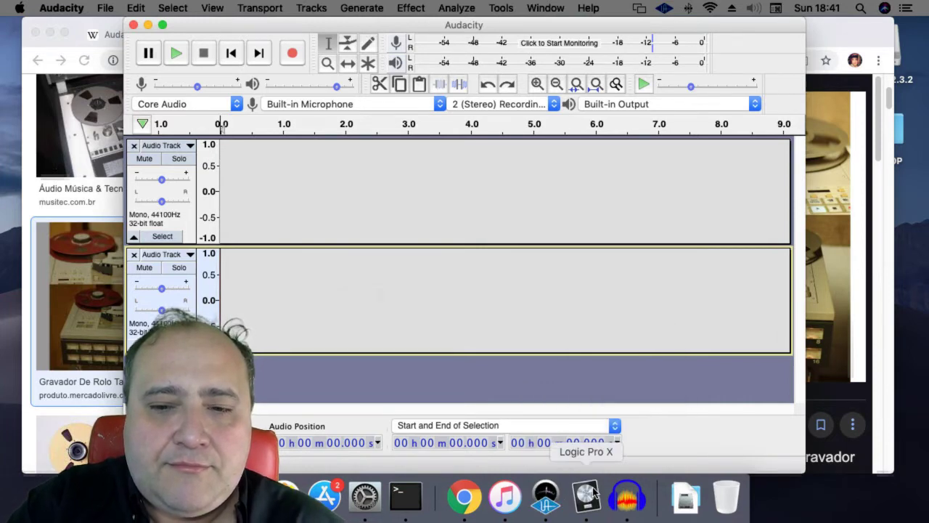
right_click(627, 488)
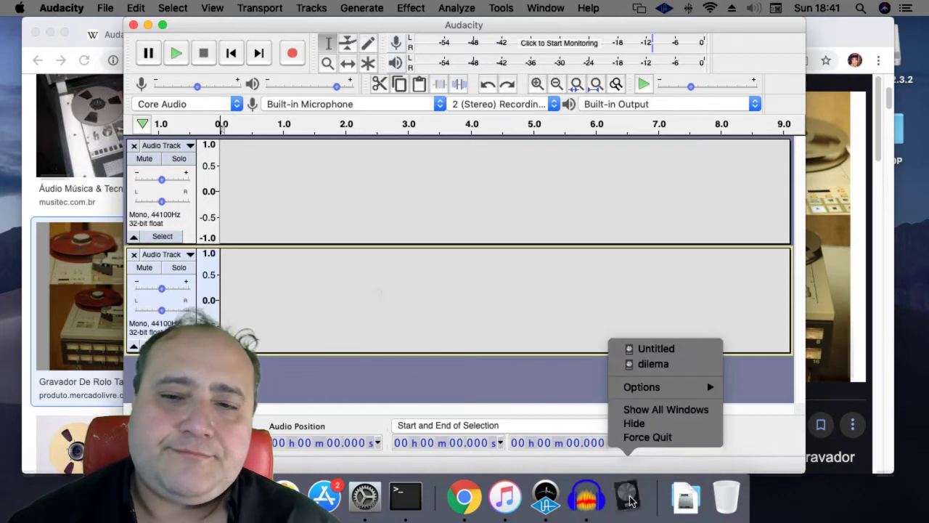
click(643, 438)
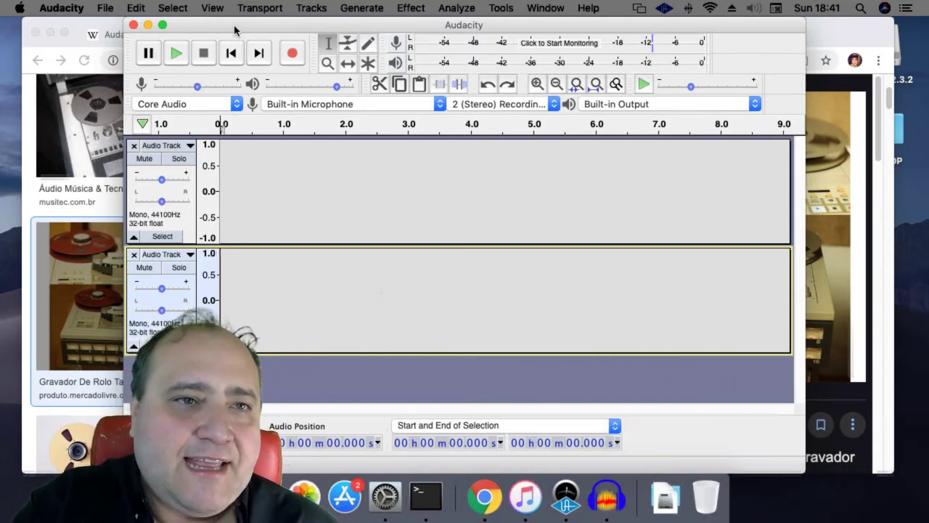
- Review the audio host and playback device choices in the Devices preferences, and accept the preferences
drag(236, 27, 231, 27)
click(62, 10)
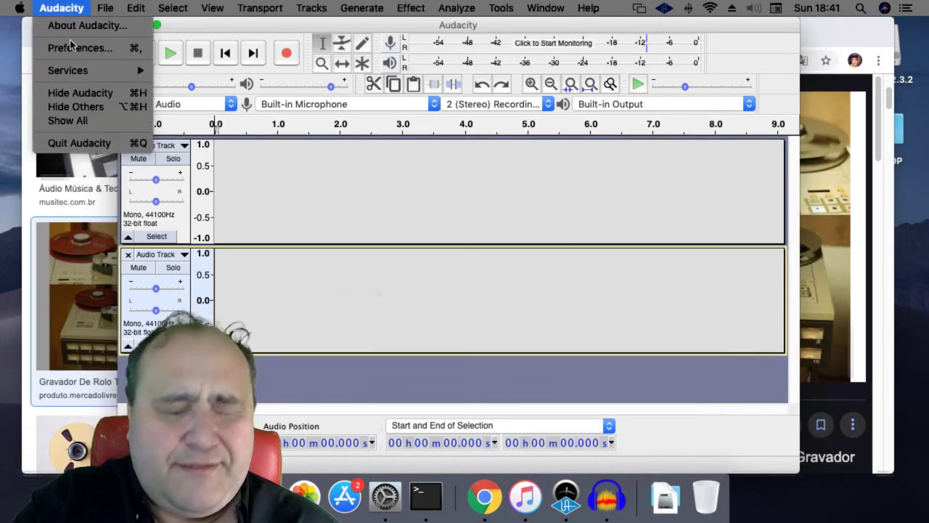
click(71, 47)
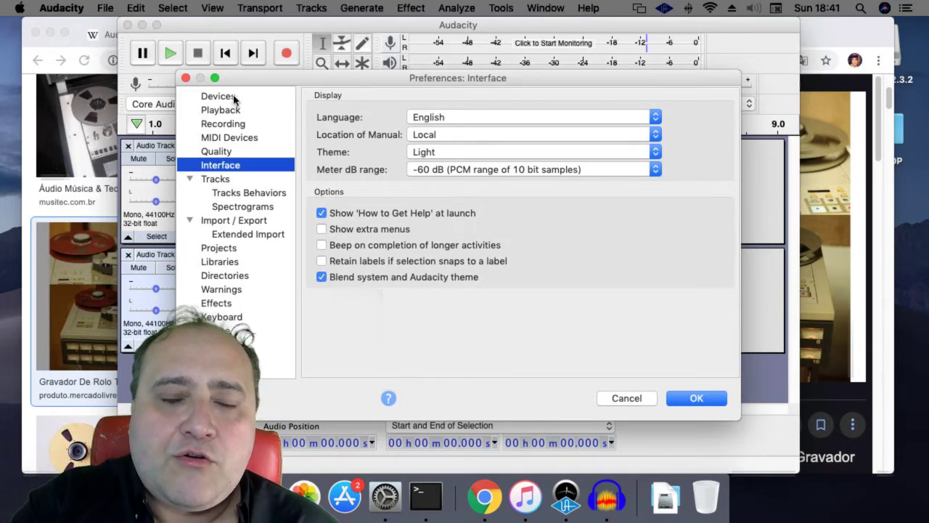
click(233, 97)
click(408, 124)
click(386, 118)
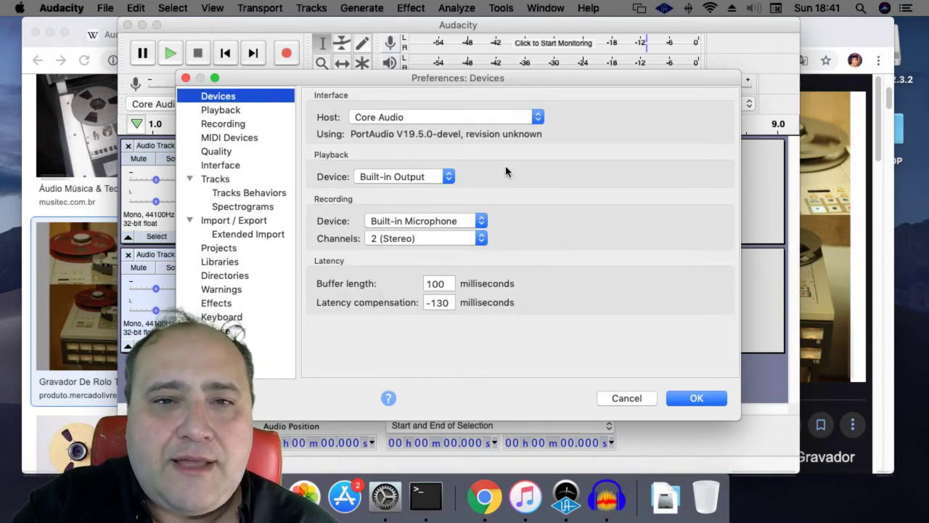
click(436, 176)
click(436, 174)
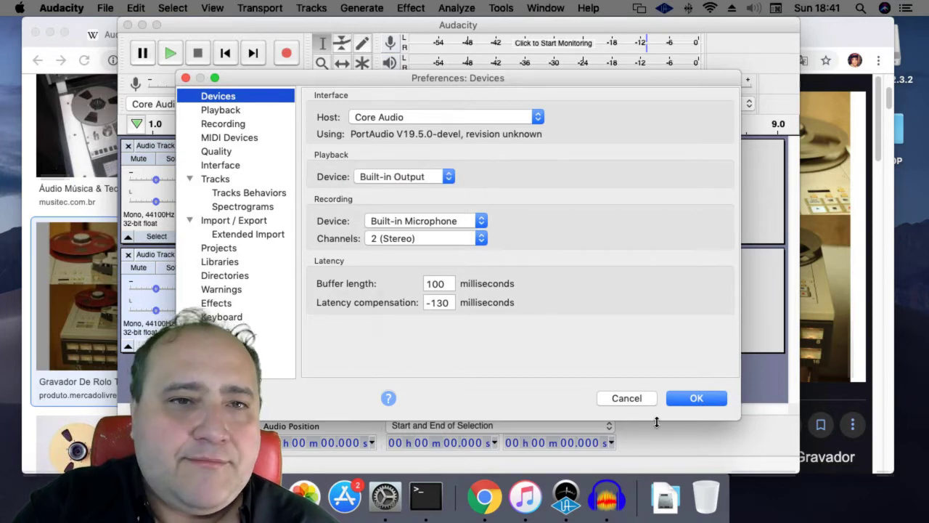
click(694, 397)
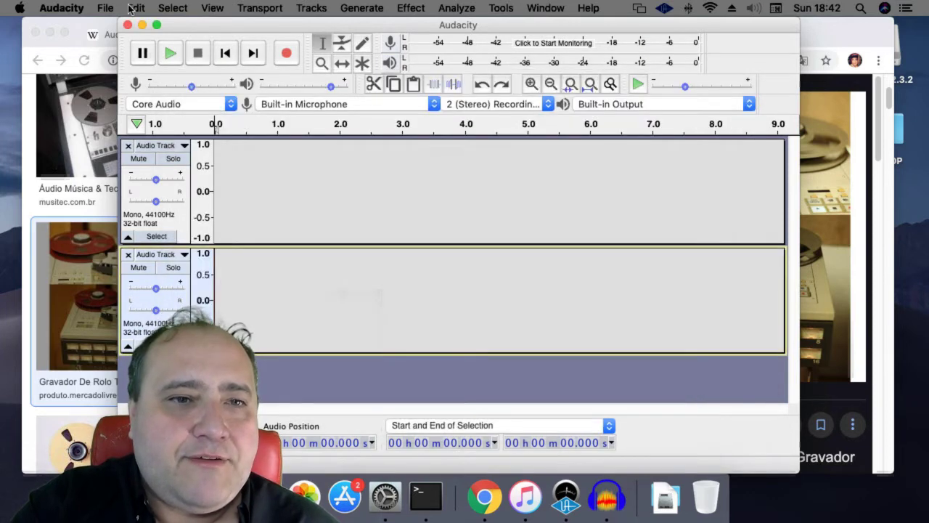
- Quit and relaunch Audacity, and dismiss its welcome message
click(66, 8)
click(81, 143)
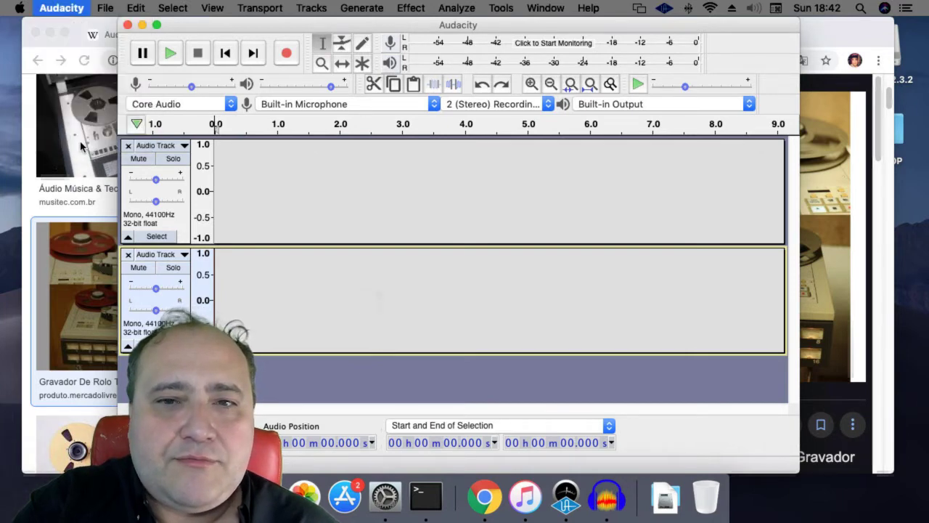
click(508, 193)
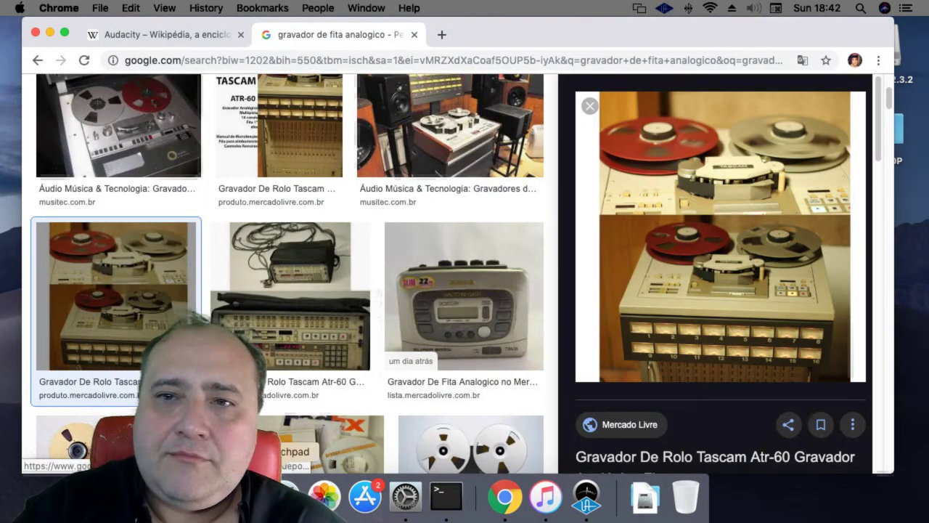
key(F4)
click(693, 80)
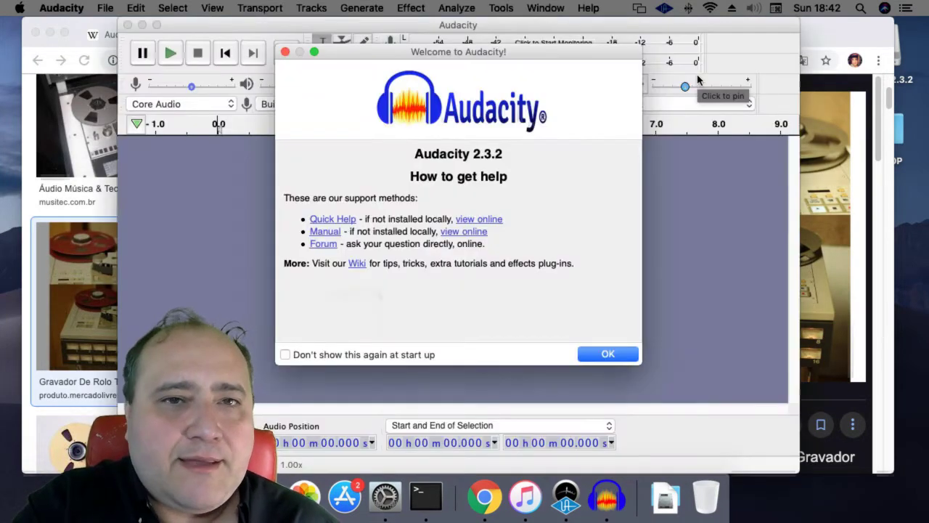
click(586, 358)
- Add two new mono tracks to the empty project
click(310, 7)
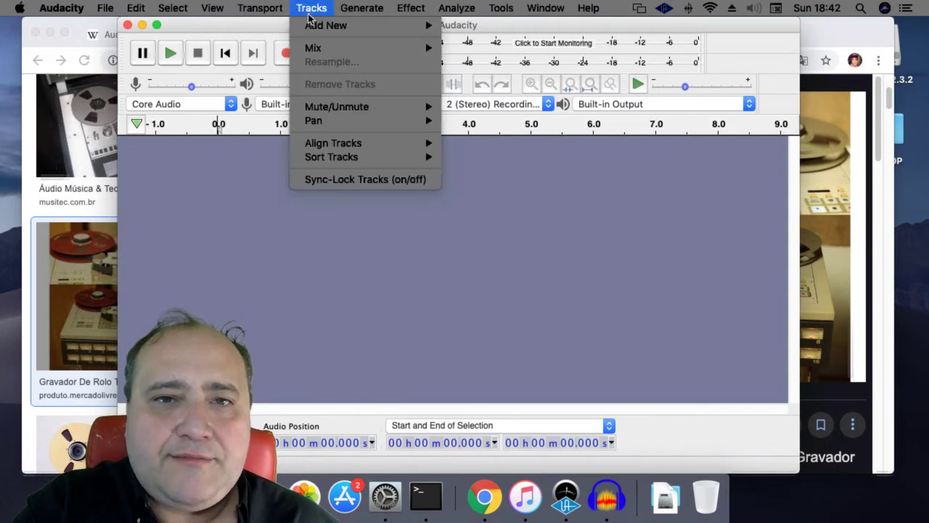
mouse_move(319, 26)
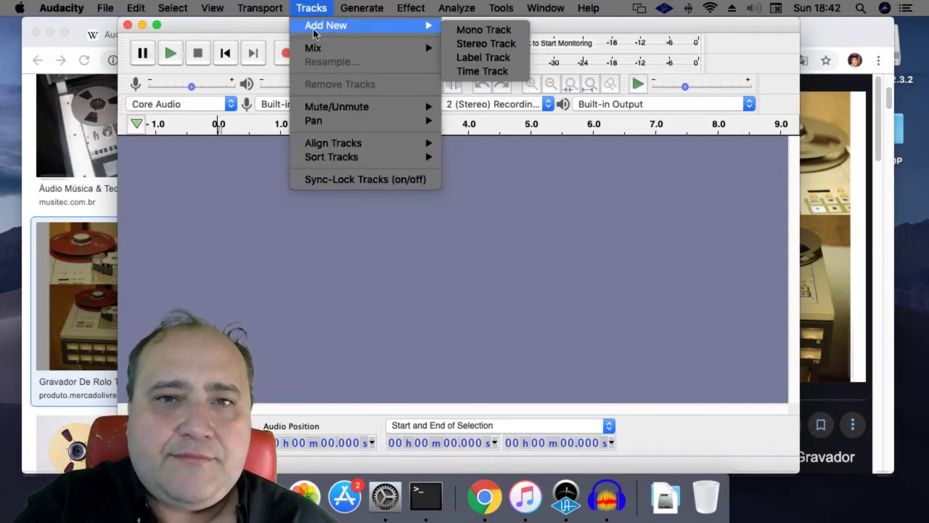
click(488, 33)
click(311, 8)
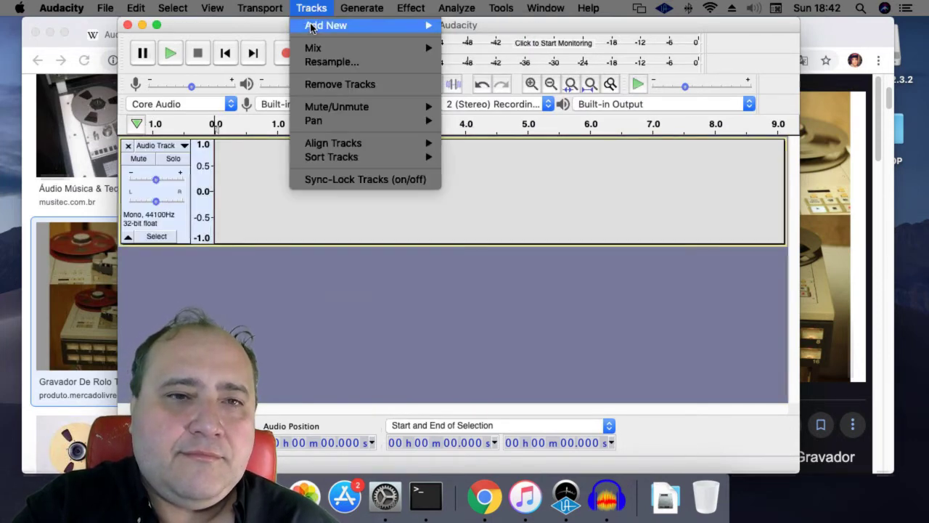
mouse_move(311, 28)
click(500, 33)
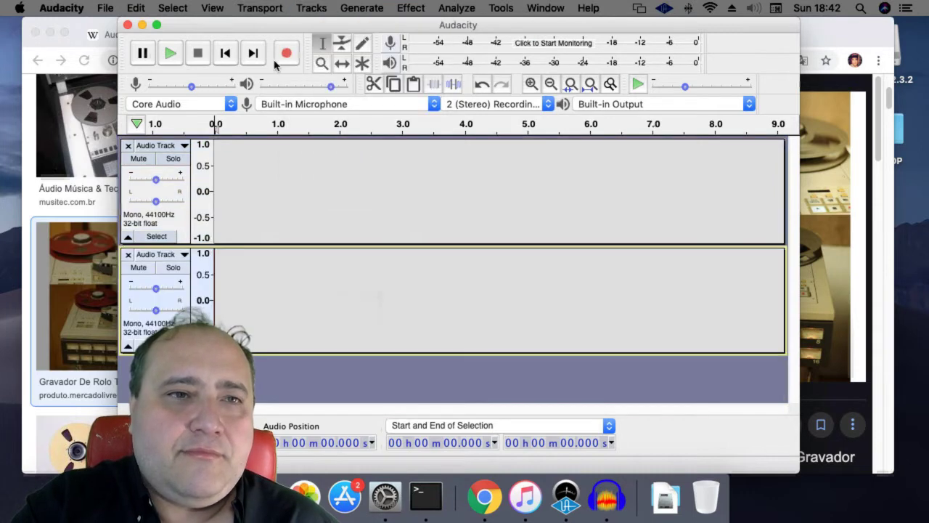
- Look through the Devices, Playback, Recording, Quality and Interface preferences, and accept them
click(57, 15)
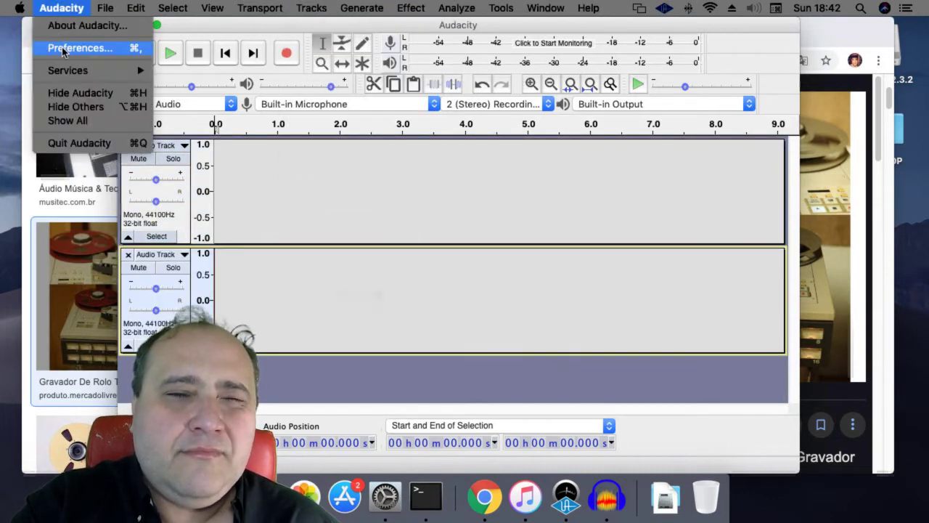
click(64, 46)
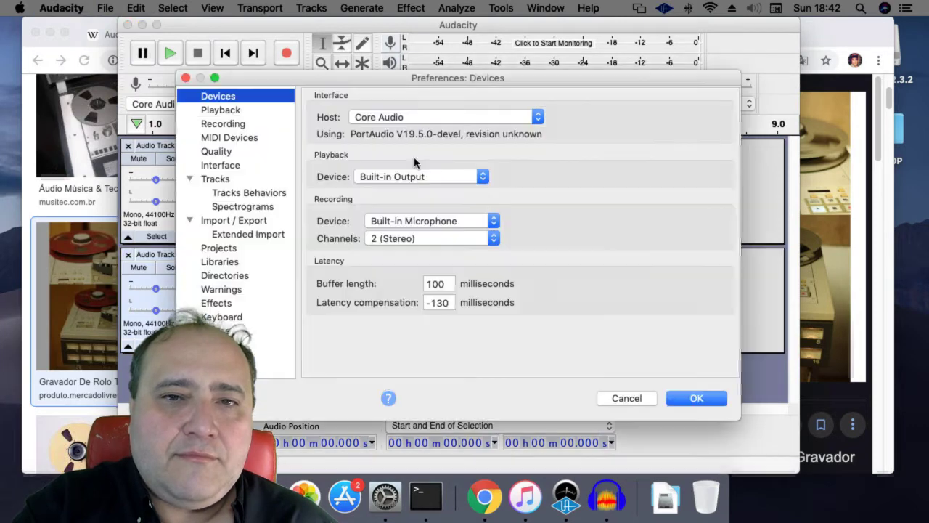
click(425, 118)
click(520, 161)
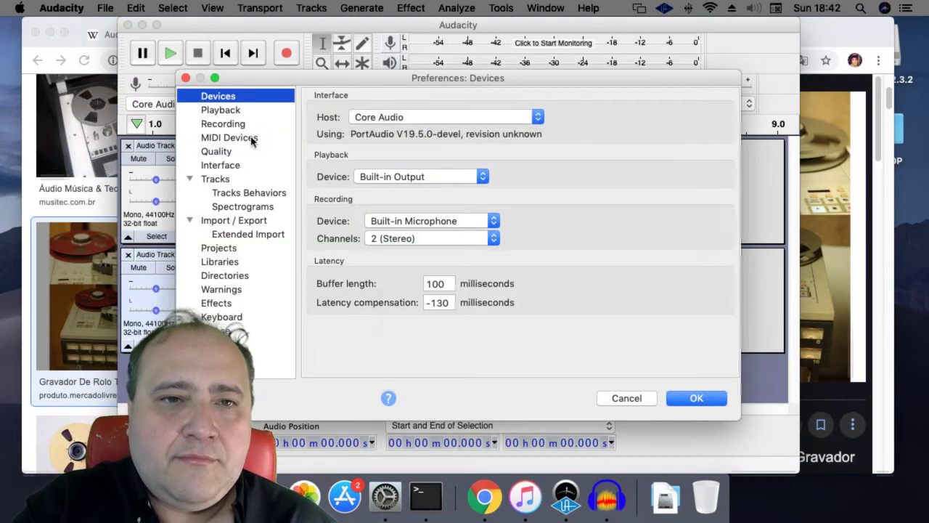
click(237, 111)
click(238, 123)
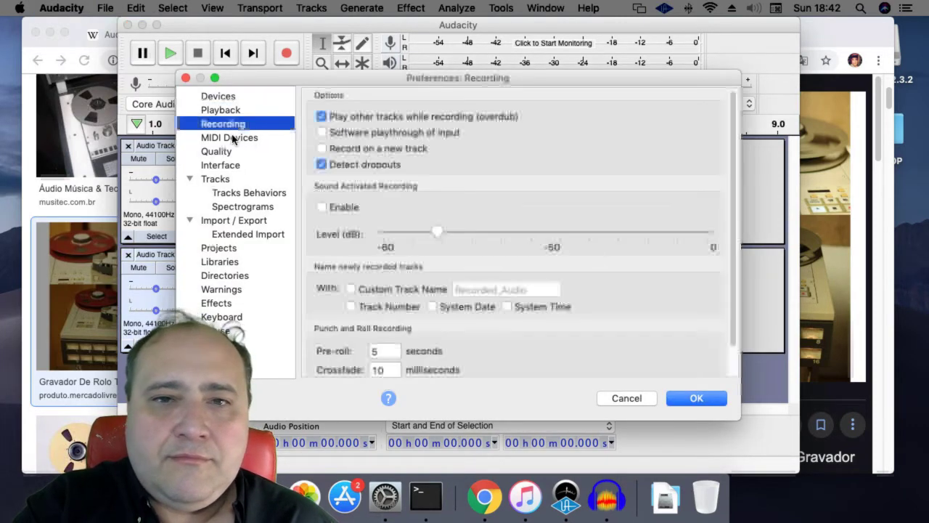
click(227, 151)
click(226, 165)
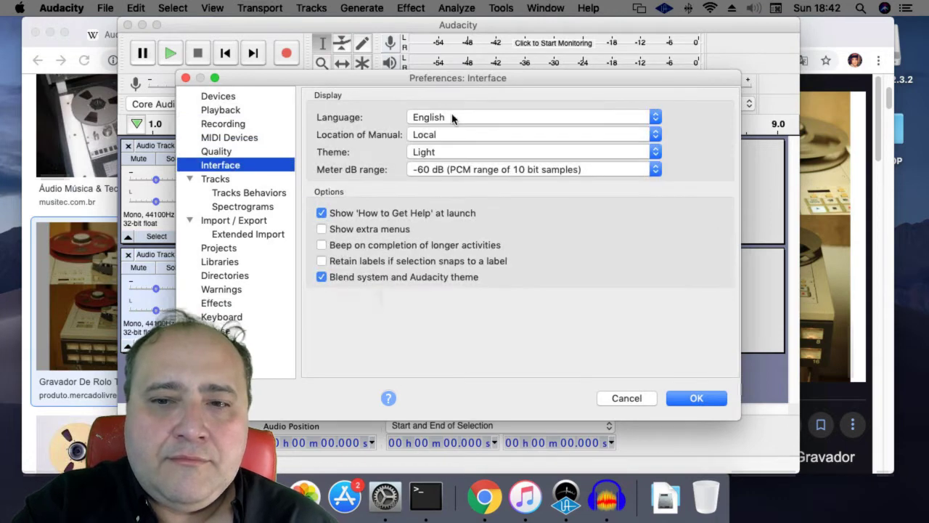
click(712, 403)
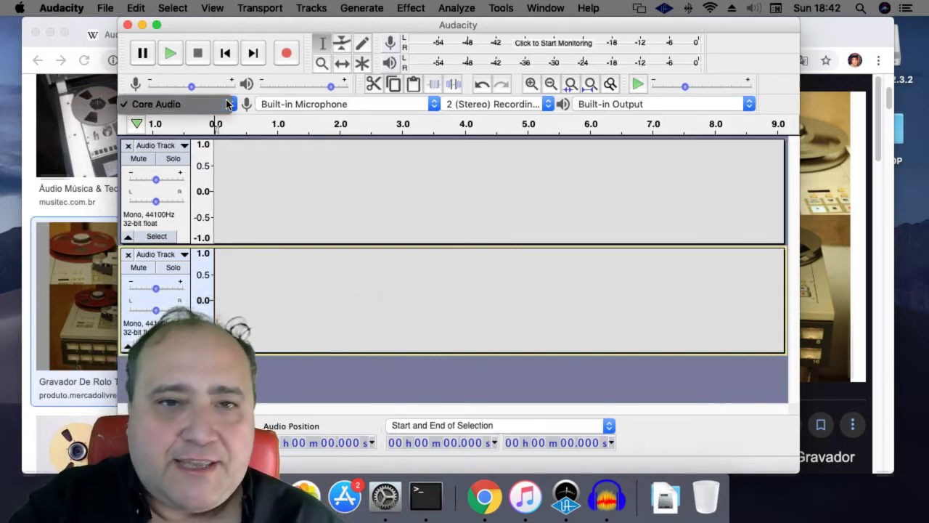
- Set the recording device to Universal Audio Apollo with 1 (Mono) Recording Channel
click(341, 104)
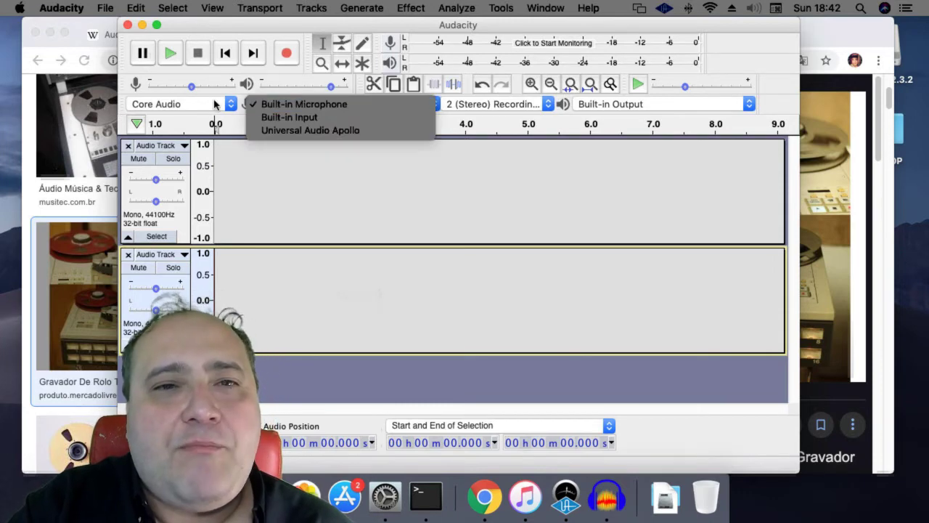
click(317, 134)
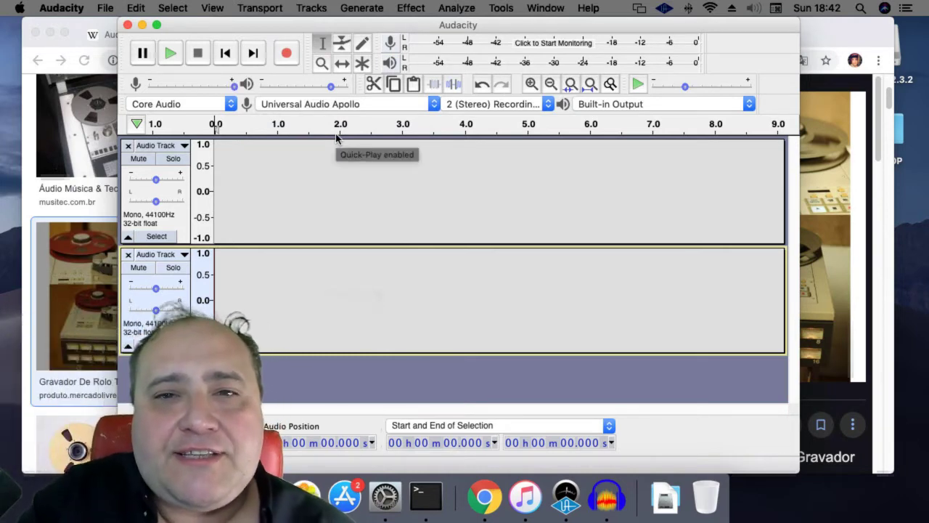
click(543, 103)
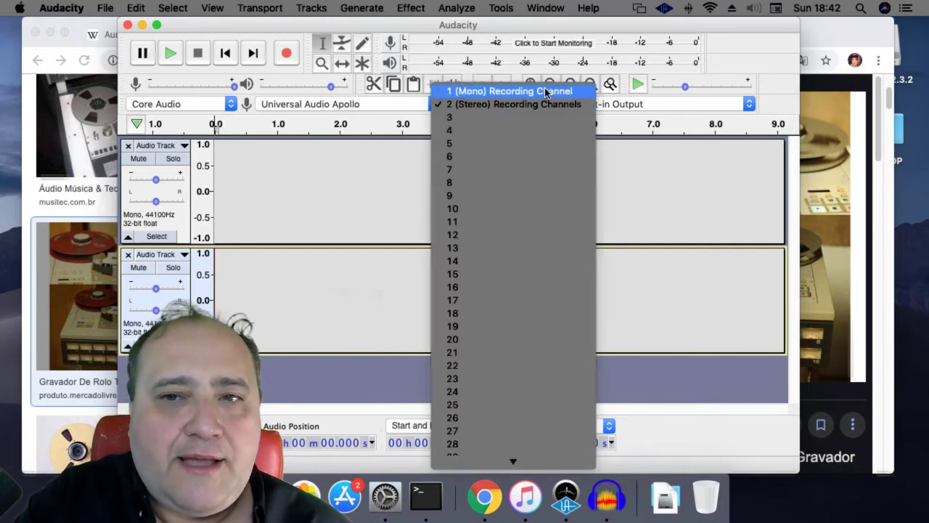
click(546, 92)
- Set the playback device to Universal Audio Apollo
click(620, 105)
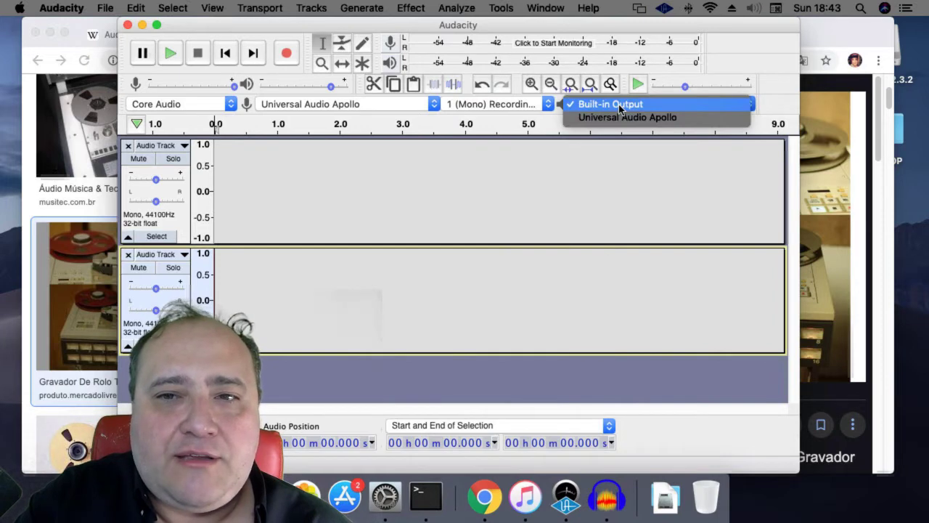
click(620, 106)
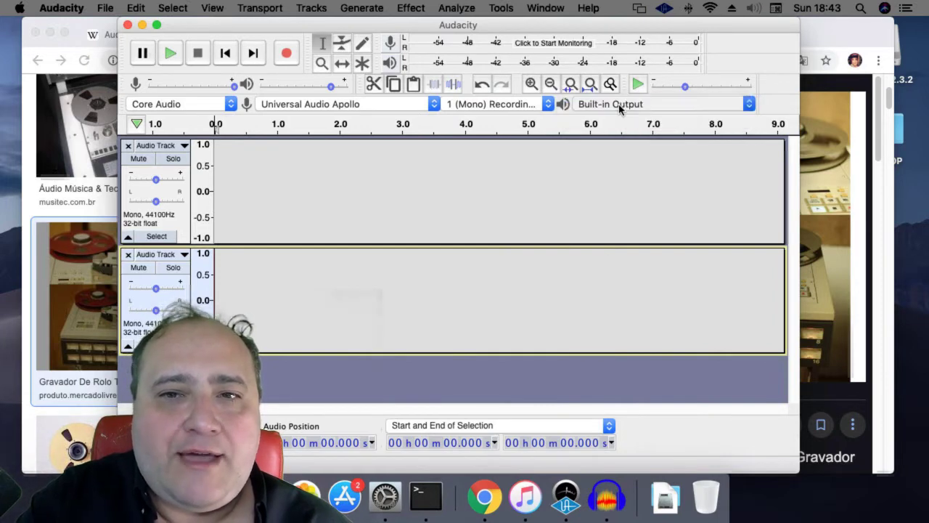
click(620, 106)
click(619, 117)
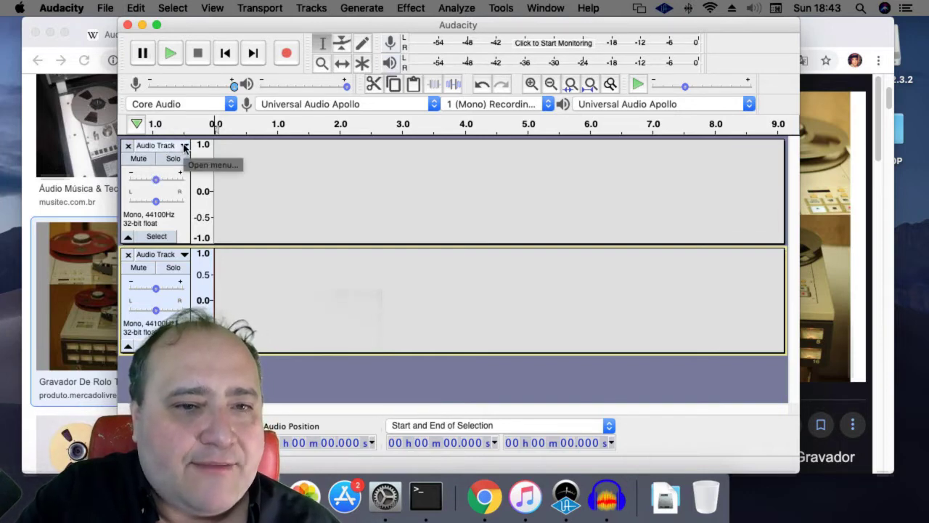
- Look through the upper track's options, keep its Waveform view, and collapse and re-expand the track
click(184, 146)
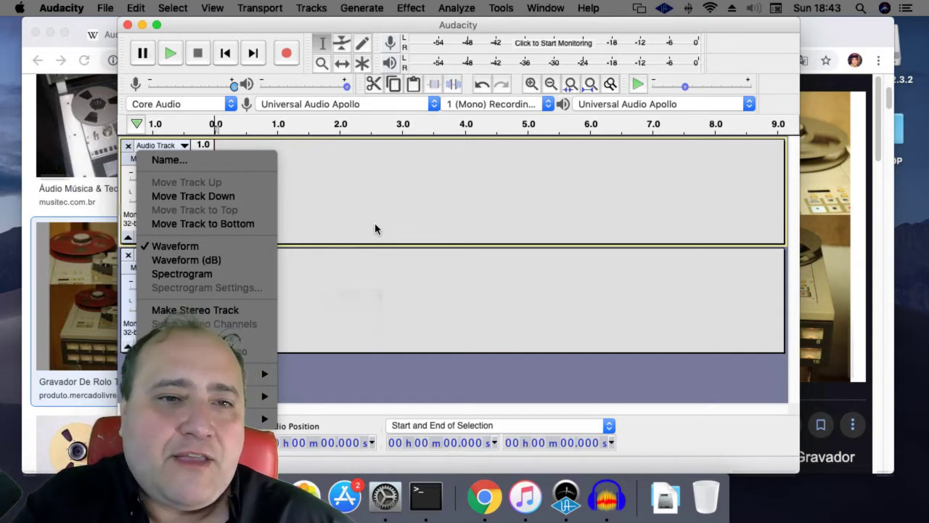
click(174, 246)
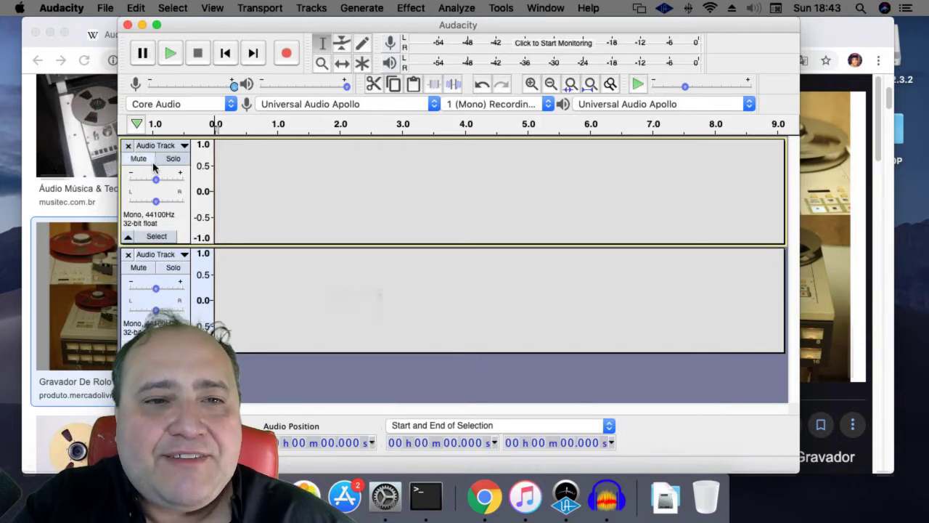
click(127, 237)
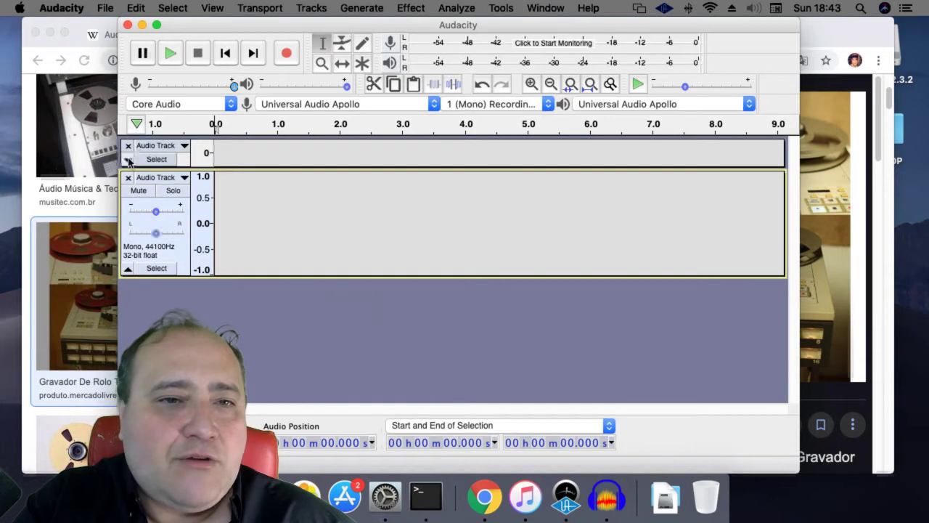
click(128, 159)
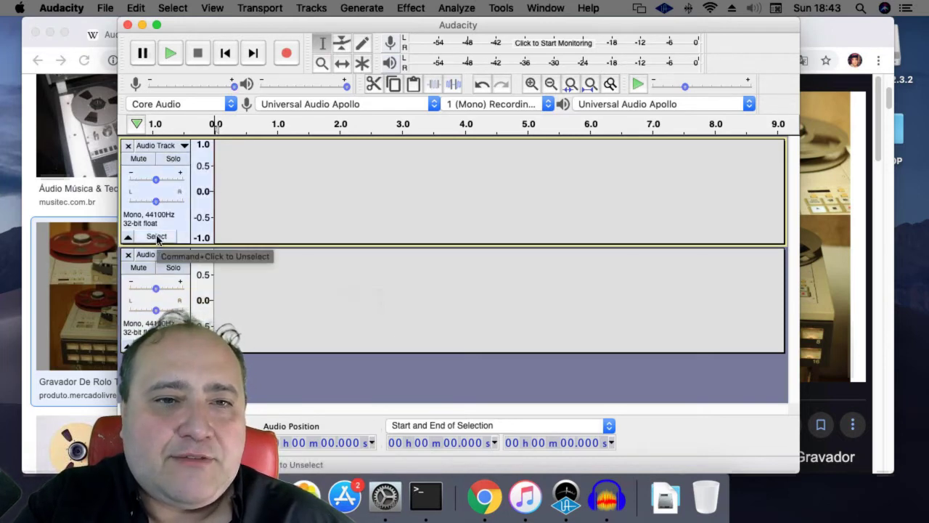
- Select the lower mono track and record a short voice take on it from the start of the timeline
click(275, 284)
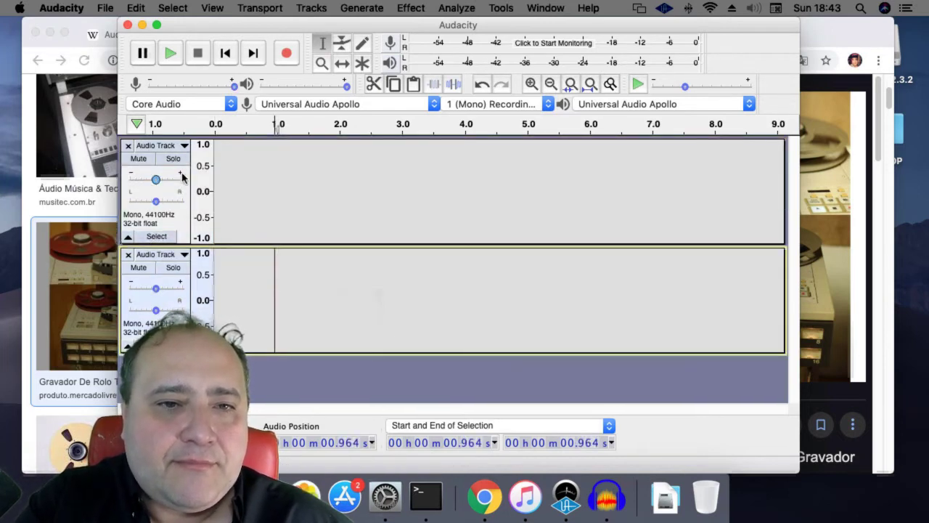
right_click(203, 164)
click(318, 175)
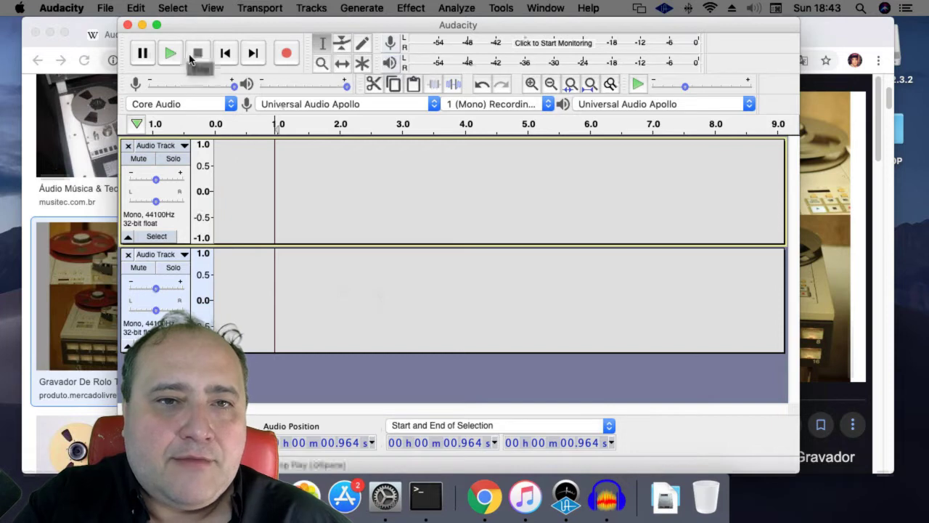
click(224, 53)
click(283, 55)
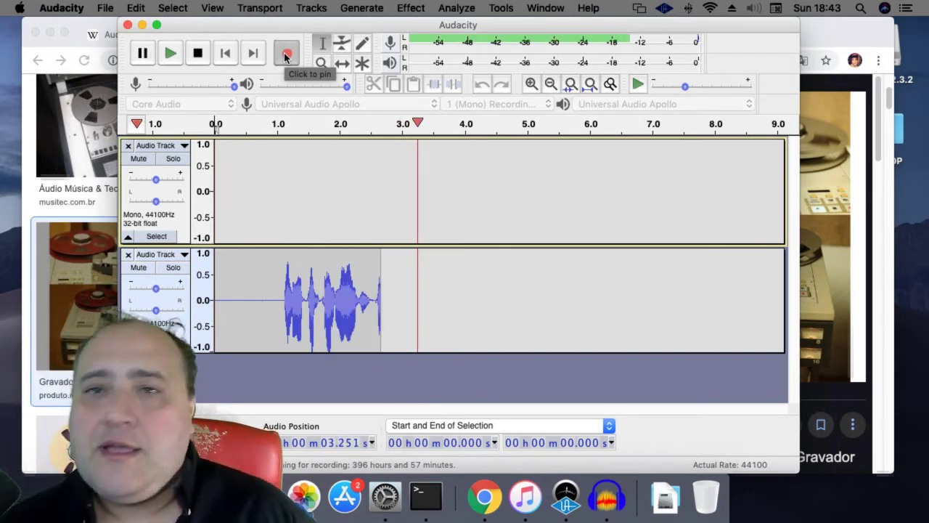
key(space)
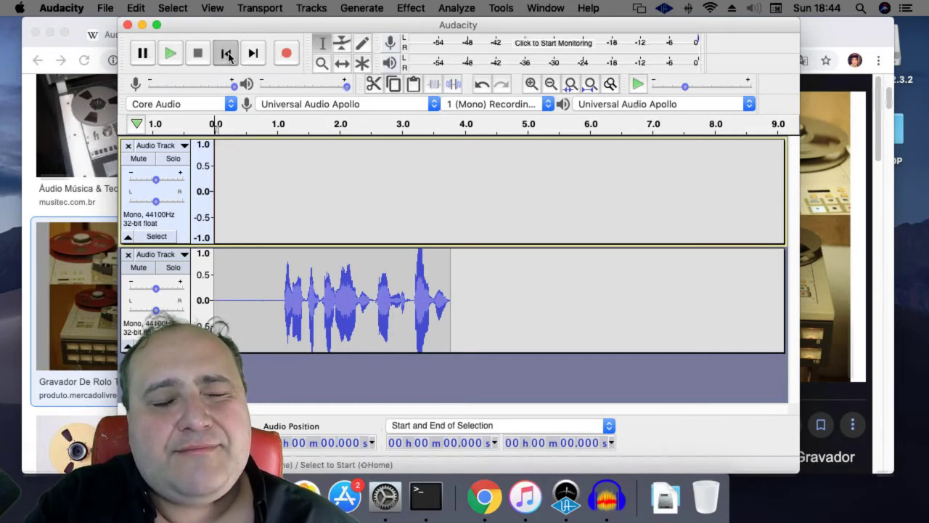
- Play back the lower track's take and record a second voice take on the upper mono track from the start
click(172, 57)
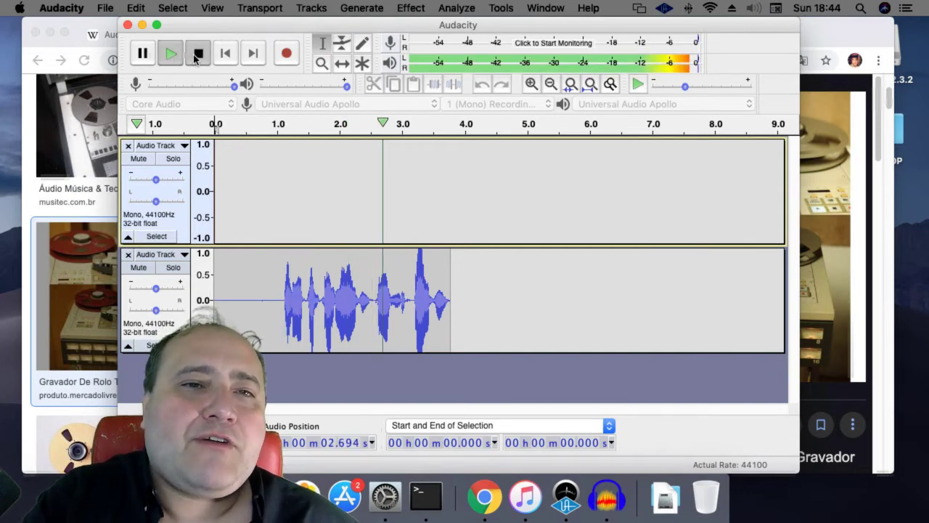
click(198, 53)
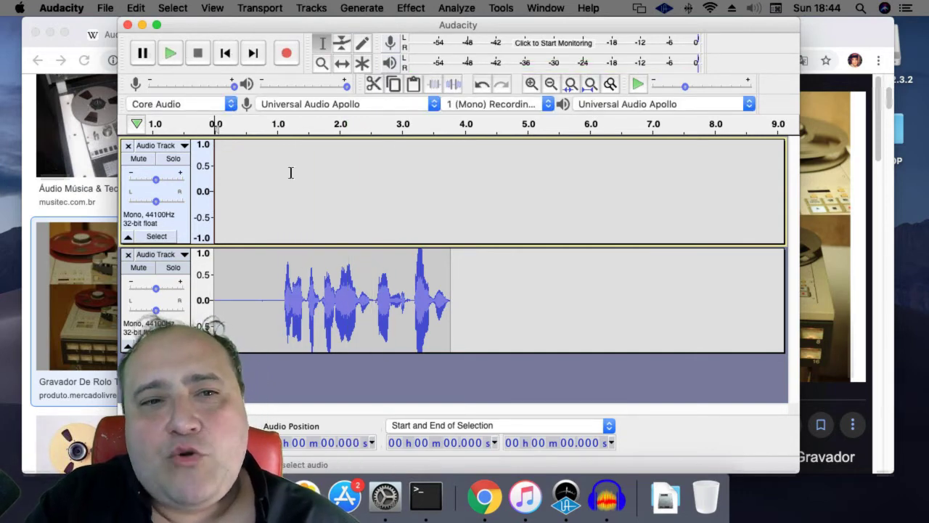
click(286, 54)
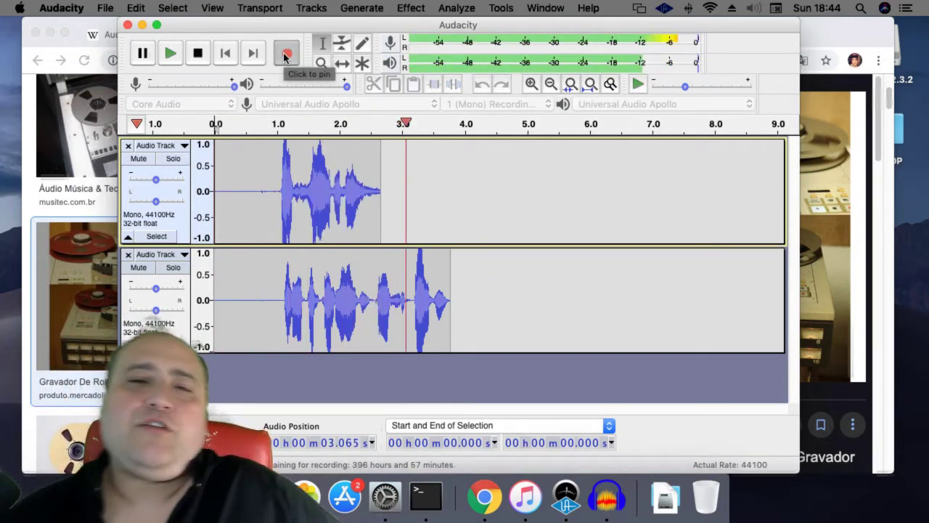
key(space)
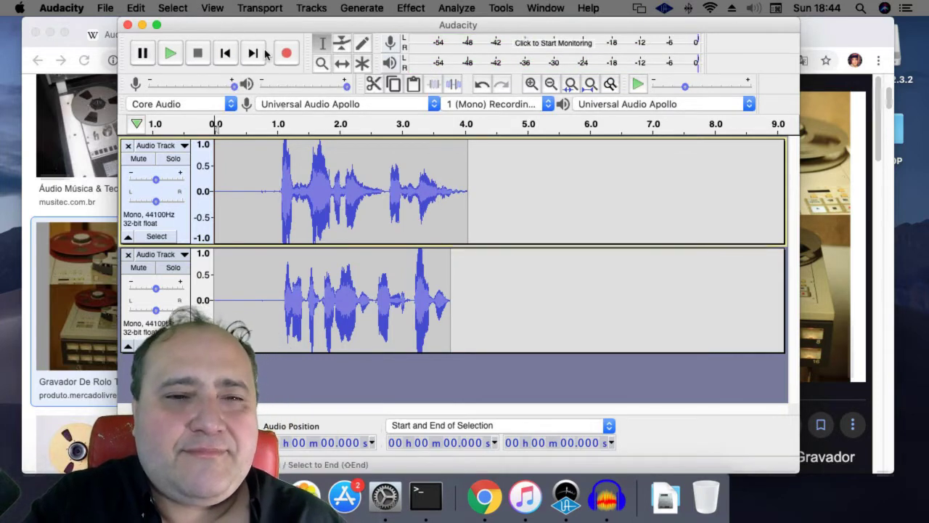
- Play both voice takes together, and play them again with both tracks muted
click(174, 55)
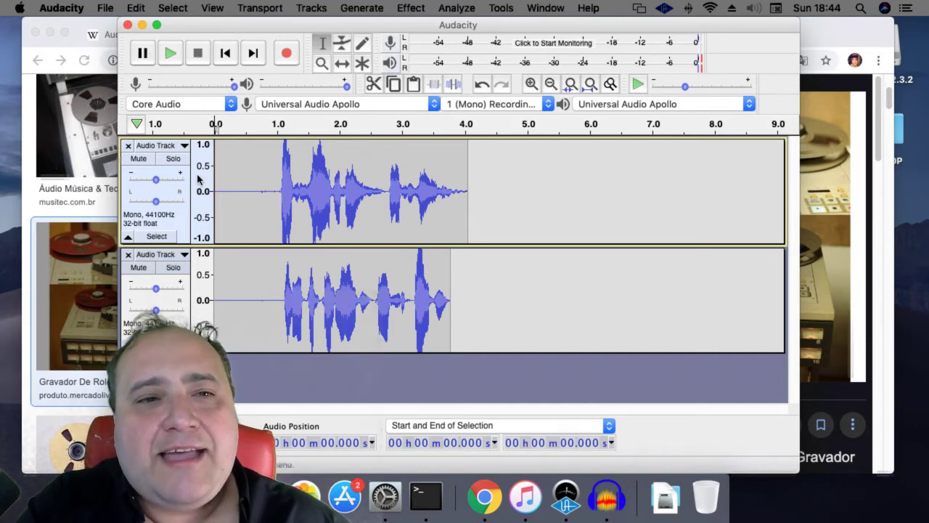
click(142, 161)
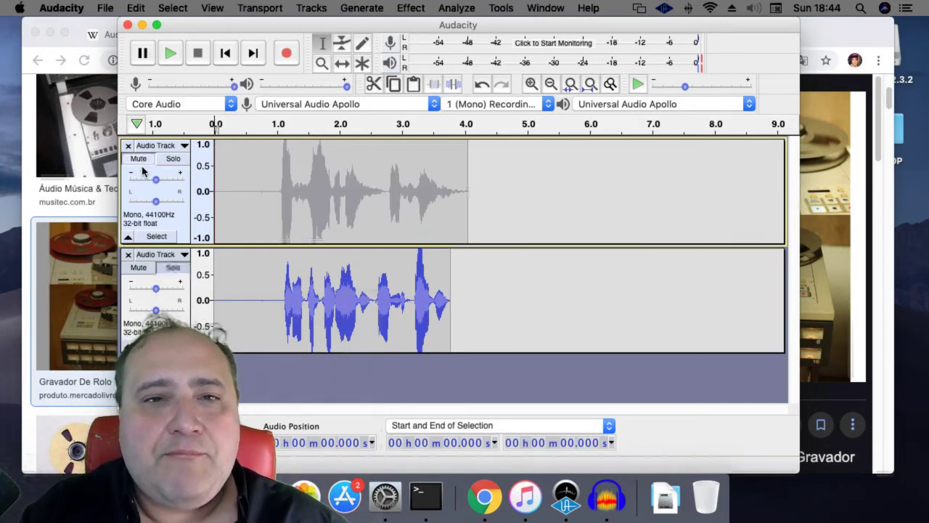
click(143, 269)
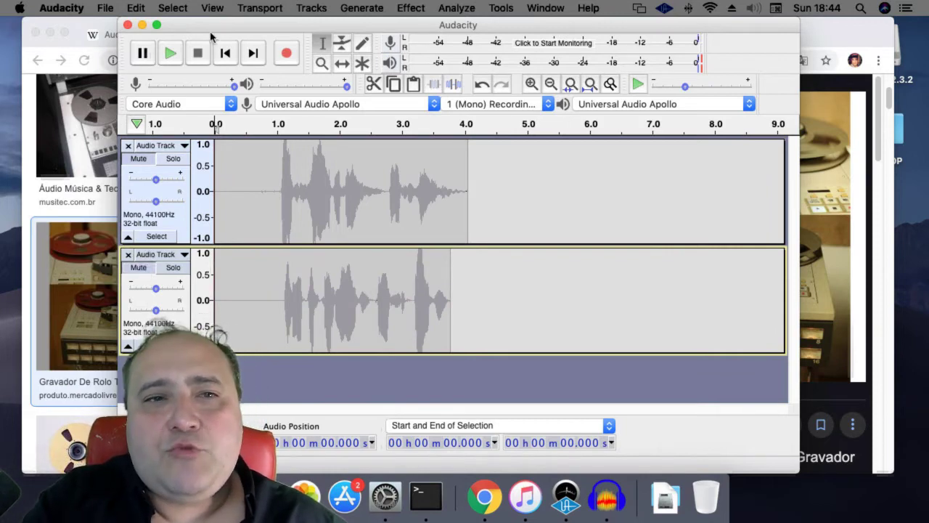
click(177, 53)
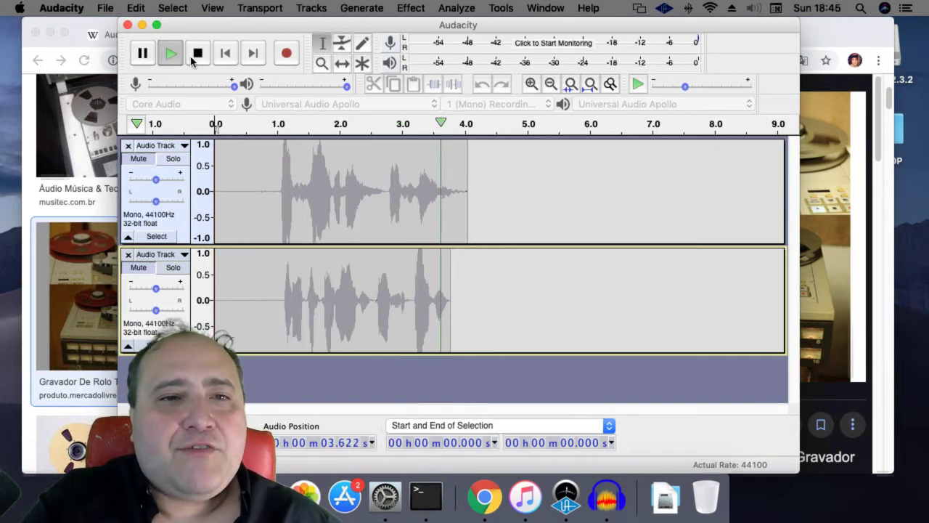
- Solo the upper track and play its take back from the start of the timeline
click(144, 161)
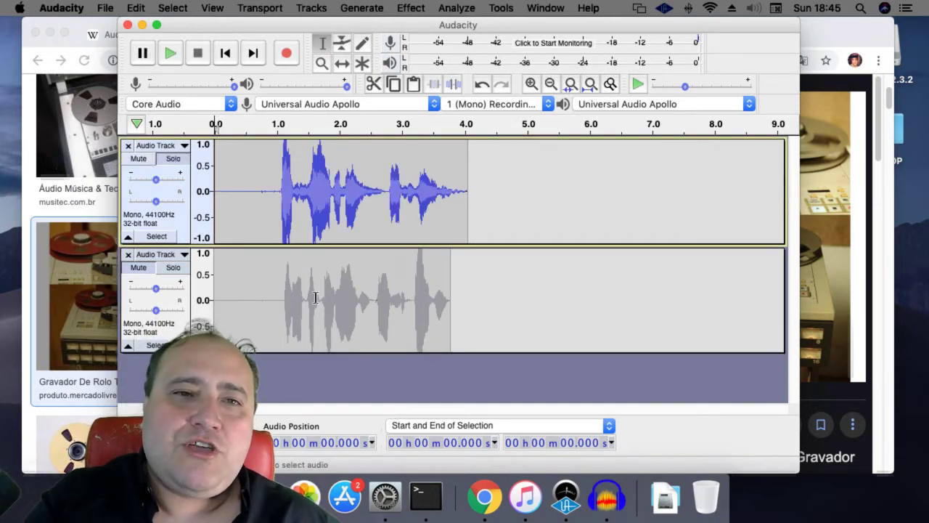
click(227, 56)
click(170, 55)
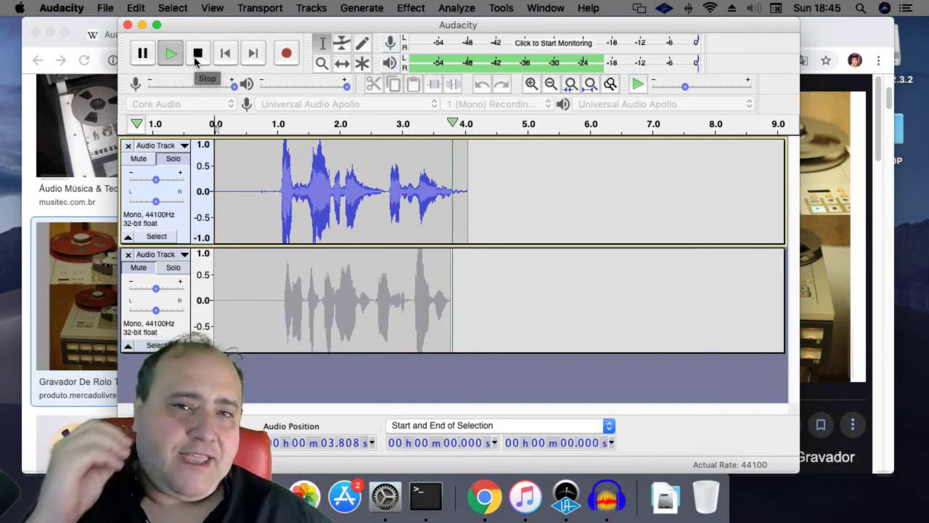
click(197, 54)
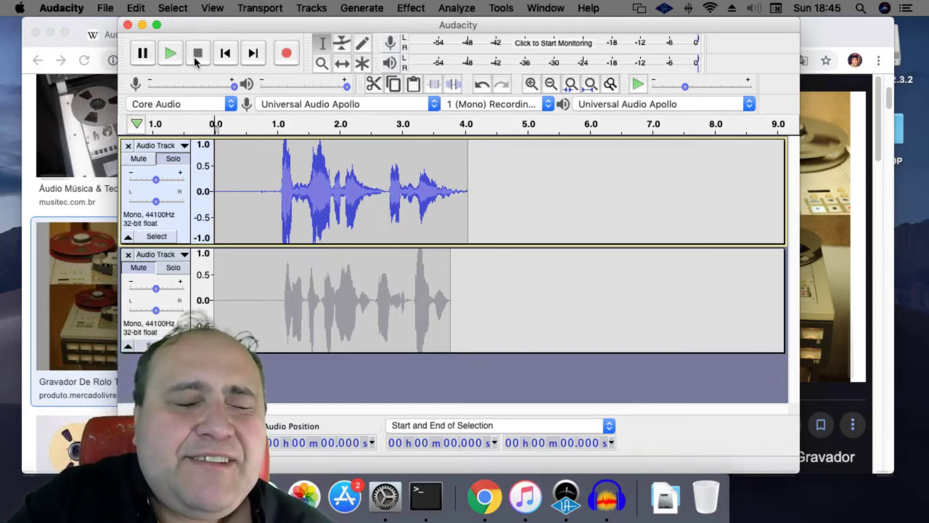
- Solo the lower track instead of the upper one and listen to its take alone
click(163, 159)
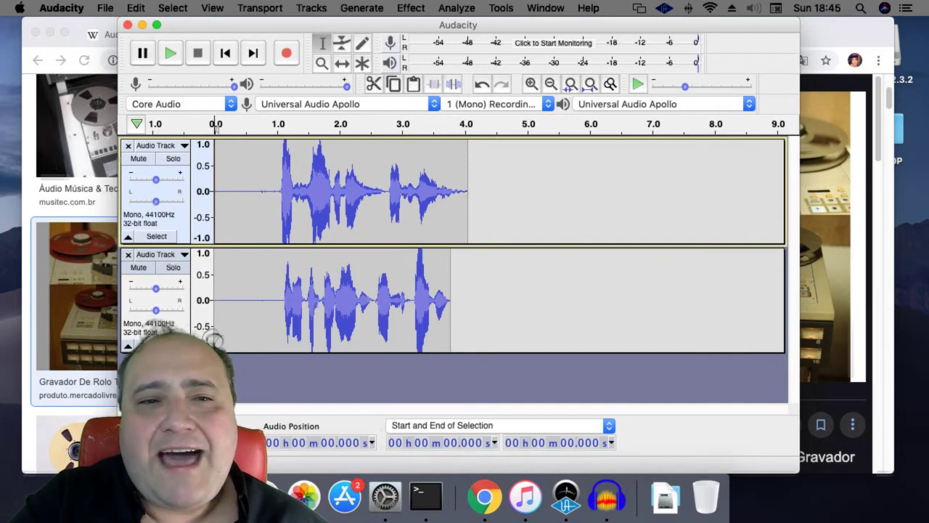
click(172, 268)
key(space)
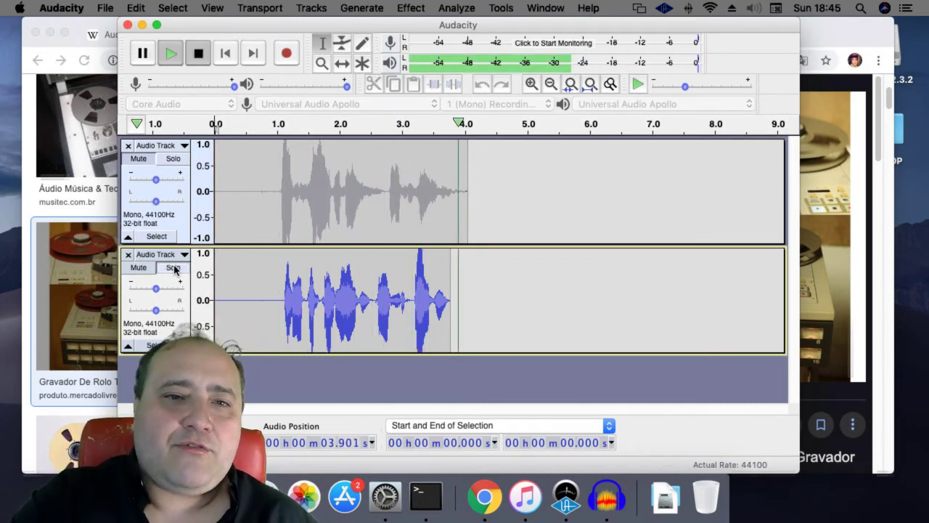
key(space)
key(space)
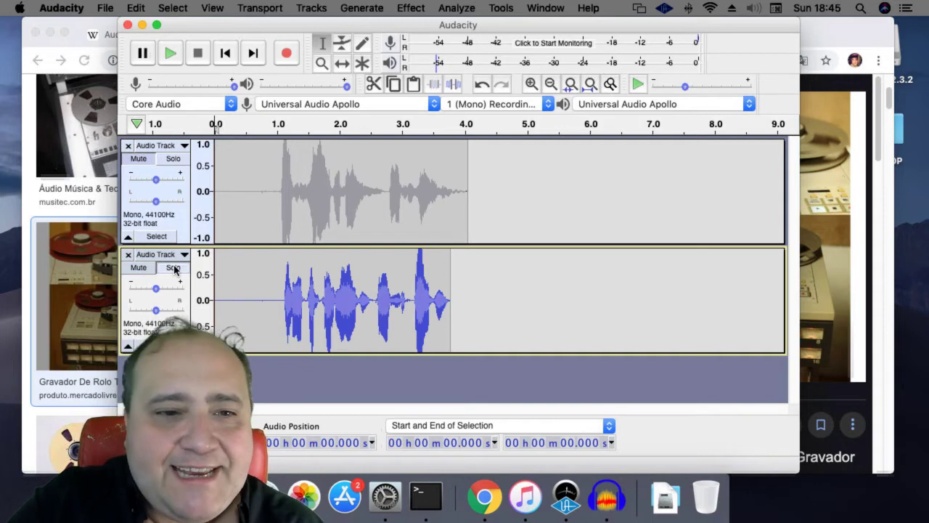
- Check the available recording devices and add a third mono track to the project
click(174, 268)
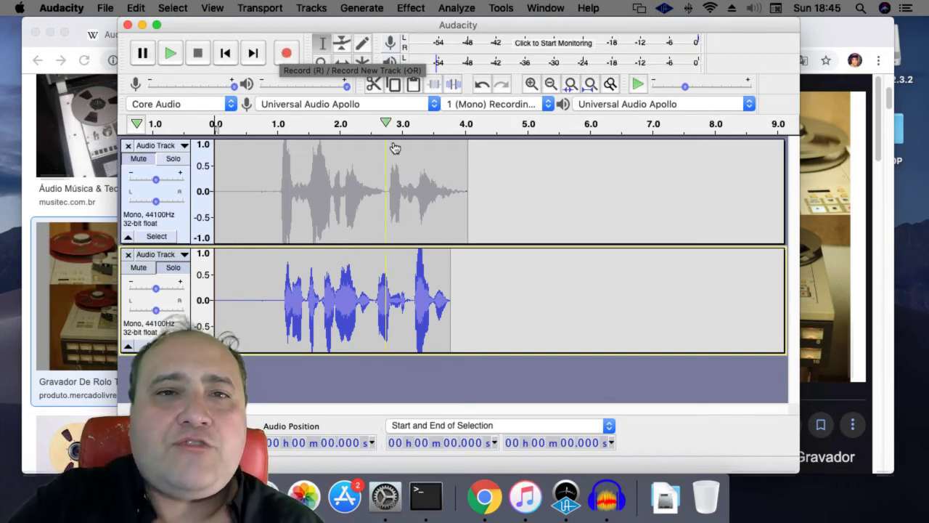
click(434, 104)
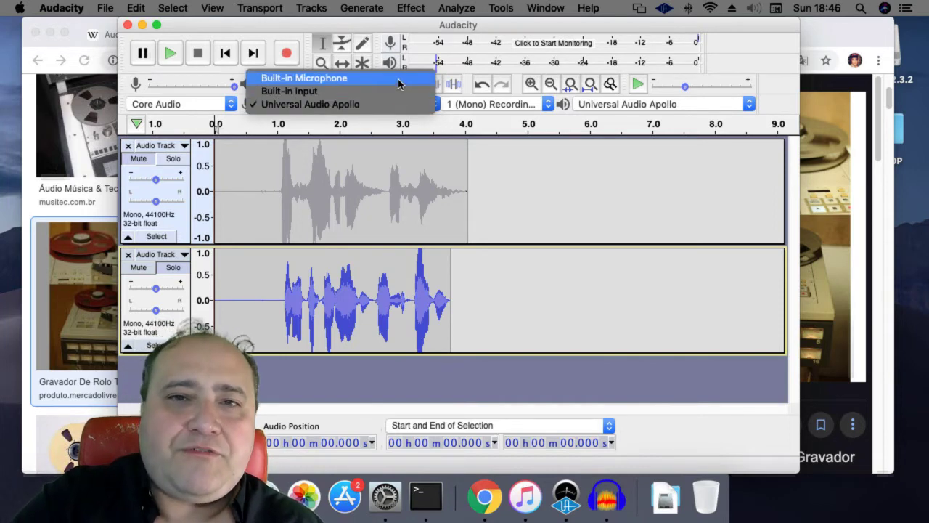
click(492, 124)
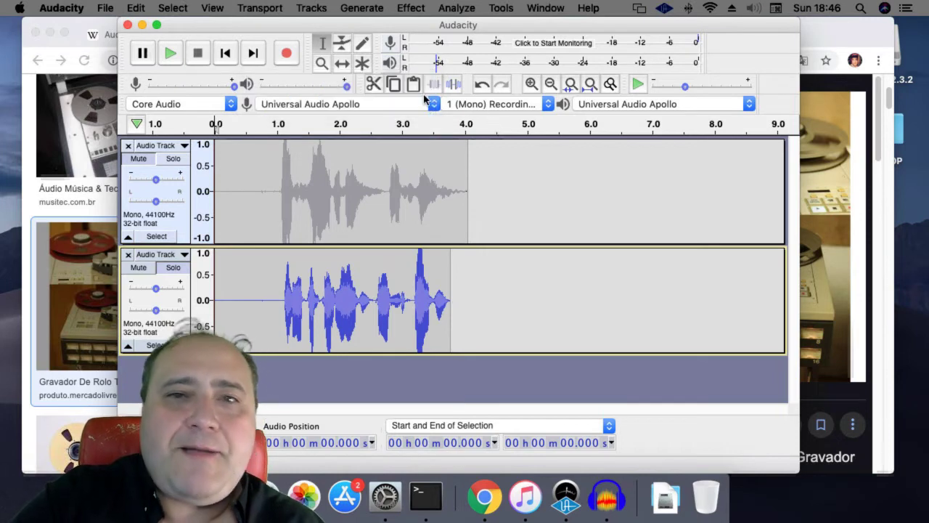
click(304, 8)
mouse_move(314, 27)
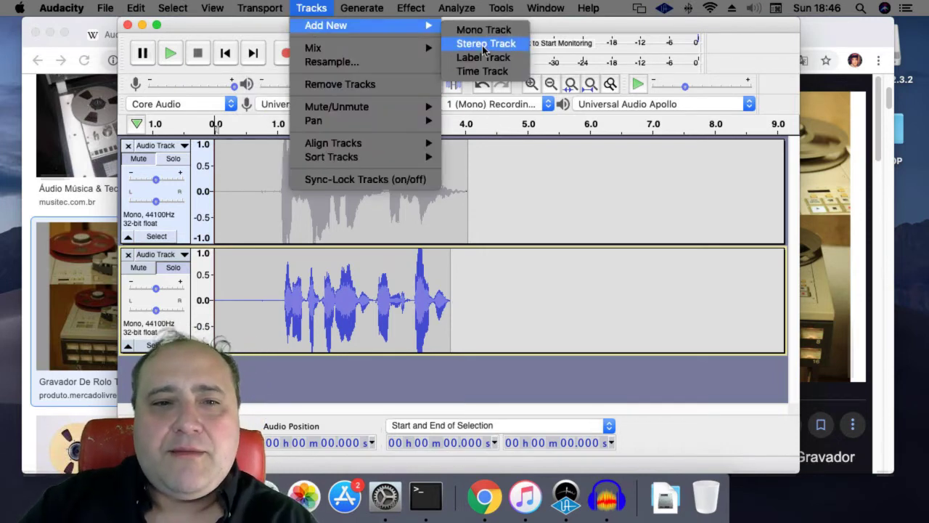
click(480, 30)
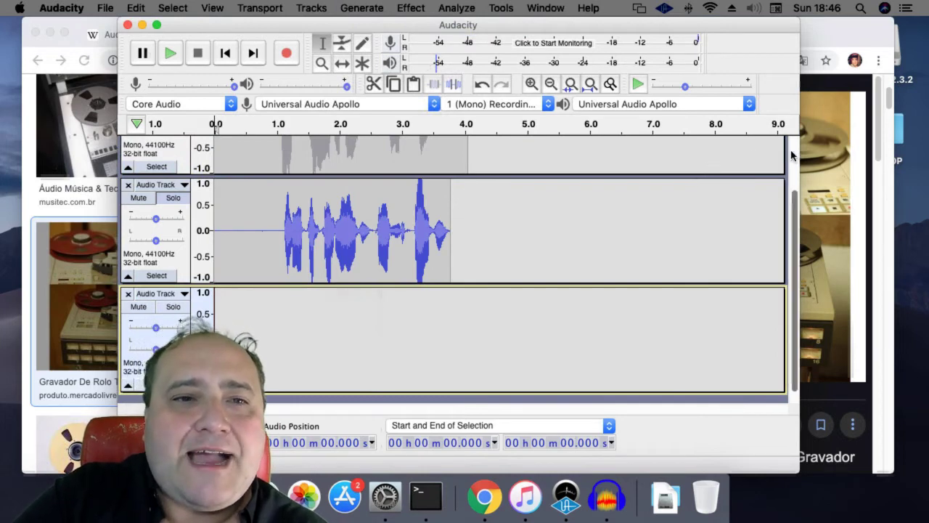
scroll(791, 155, up, 3)
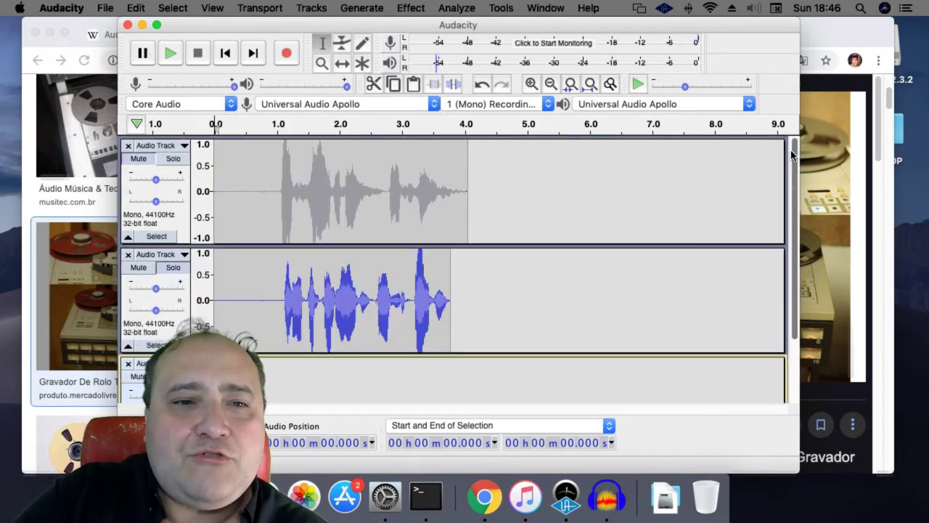
- Solo the new third track with the other two muted, and lower its gain slightly
click(139, 267)
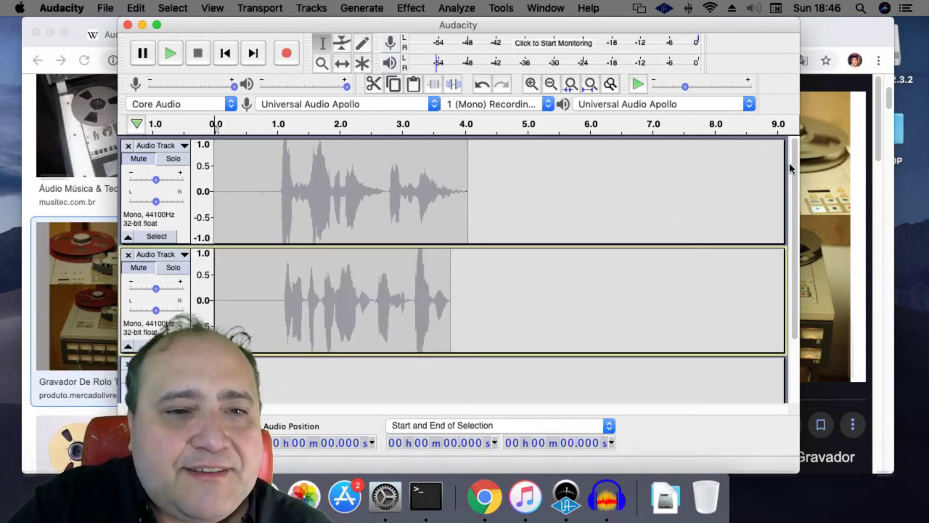
scroll(792, 279, down, 3)
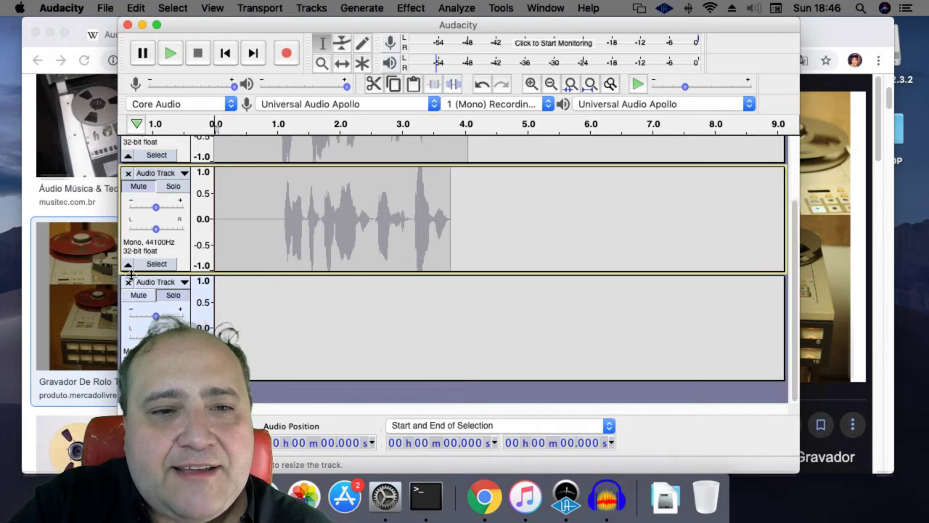
click(144, 311)
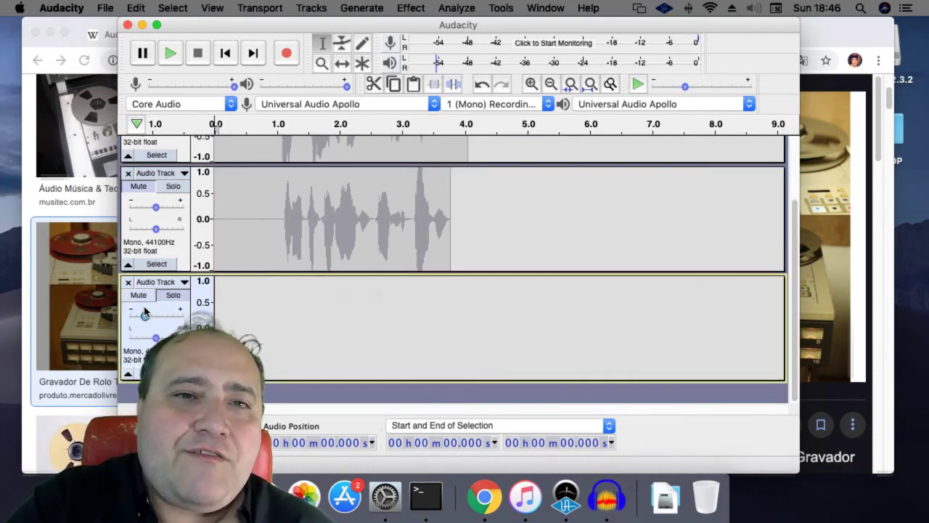
click(224, 58)
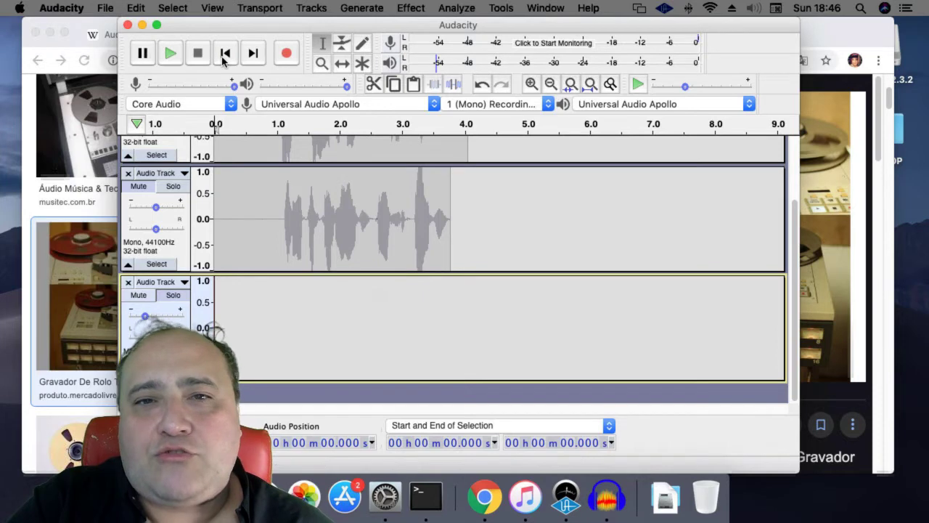
- Set the recording device to Built-in Microphone and record a voice take about 4 seconds long on the third track
click(411, 108)
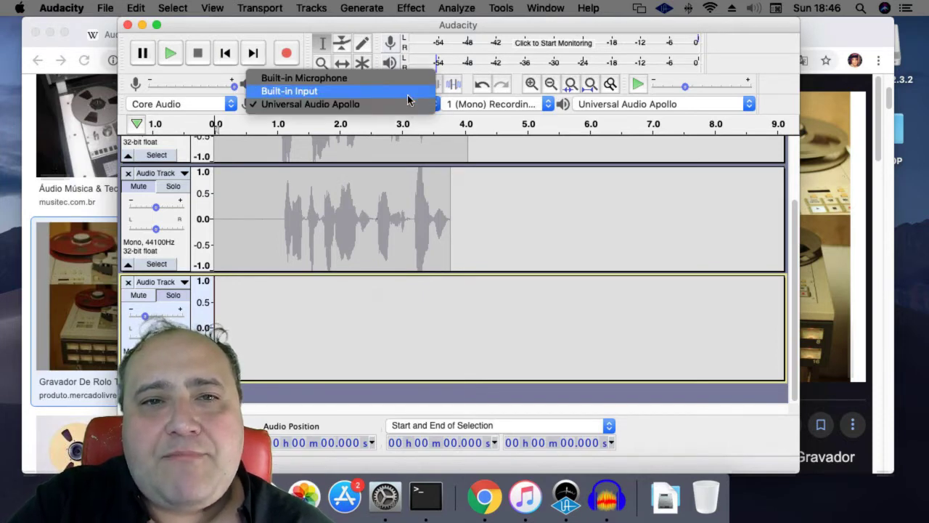
key(Escape)
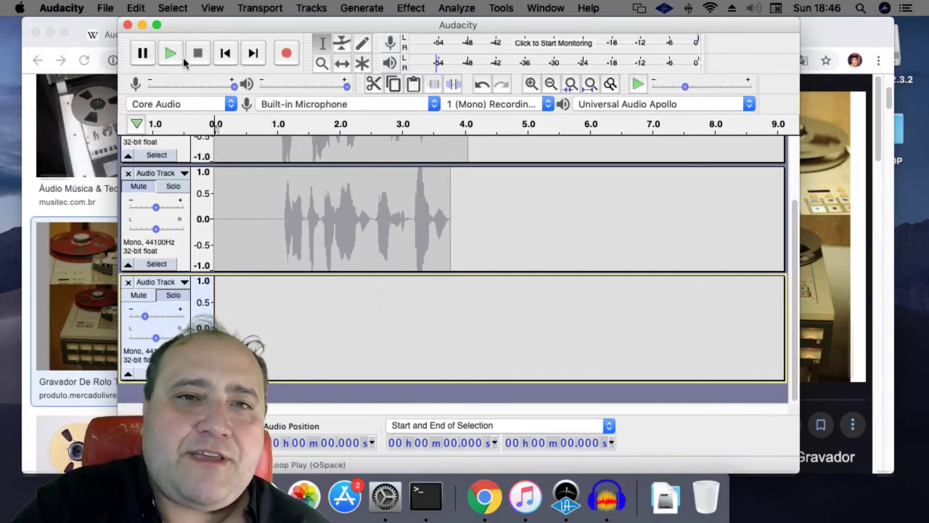
click(286, 53)
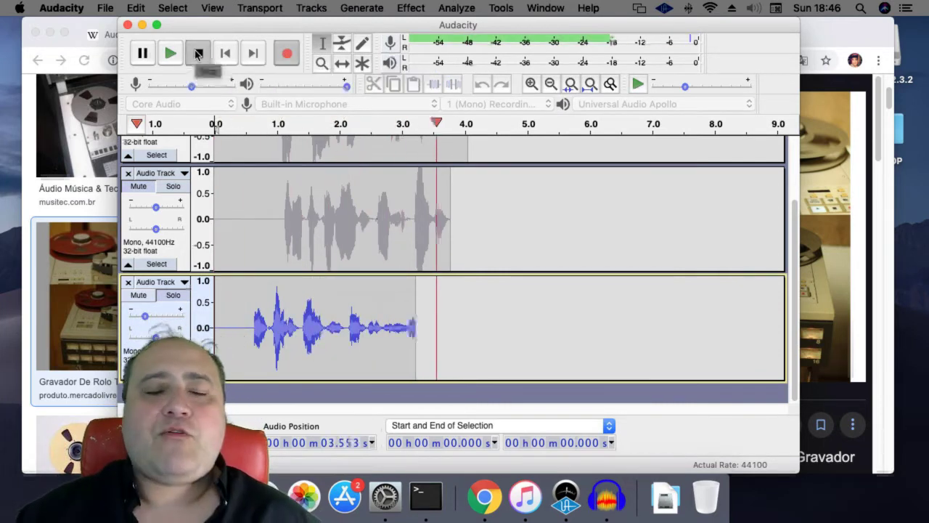
click(198, 54)
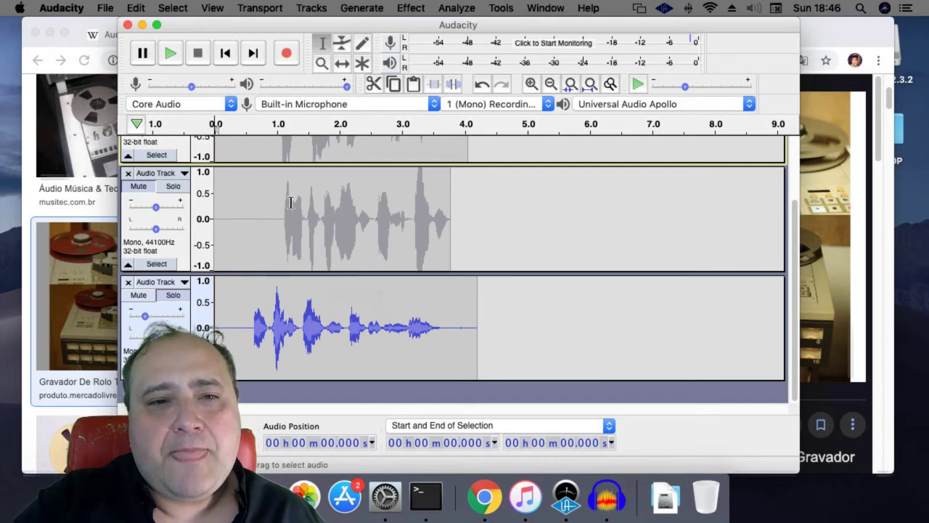
- Keep the third track soloed and play its built-in microphone take twice, raising the system volume between plays
click(138, 185)
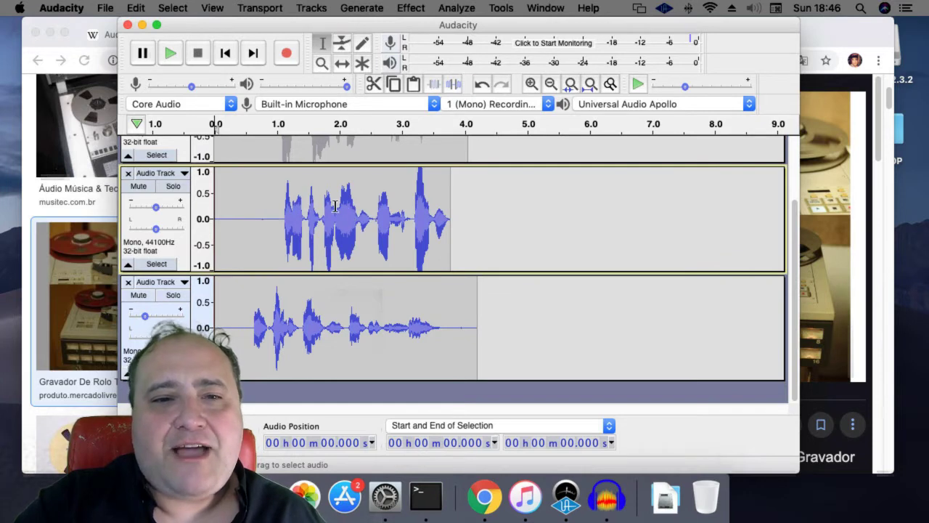
click(138, 186)
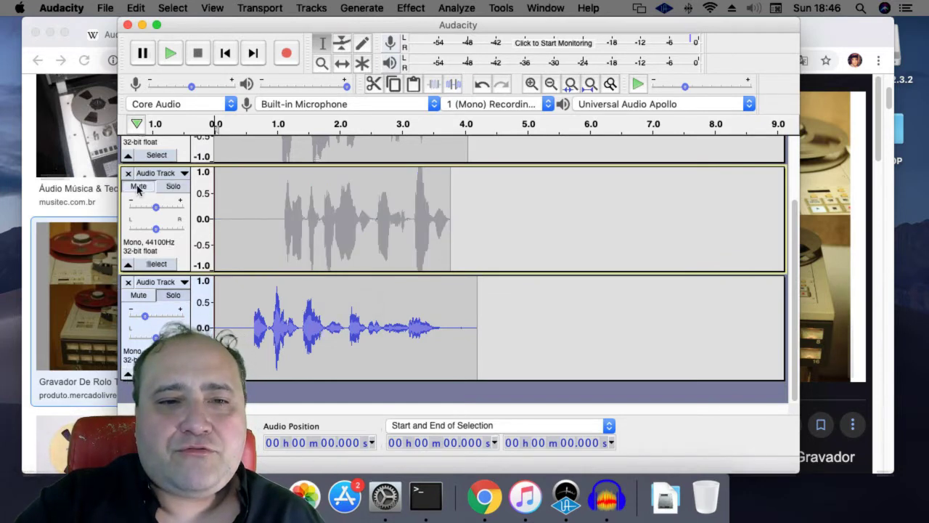
click(173, 296)
click(173, 295)
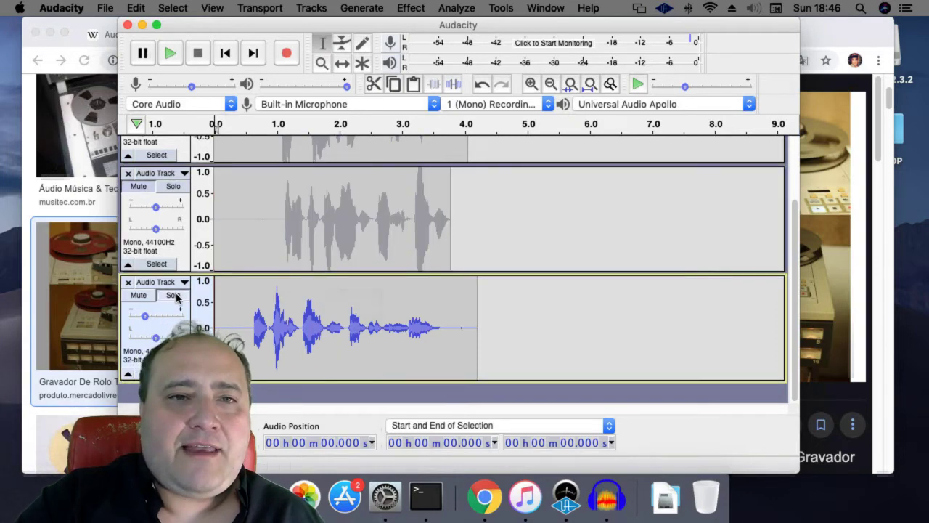
click(172, 57)
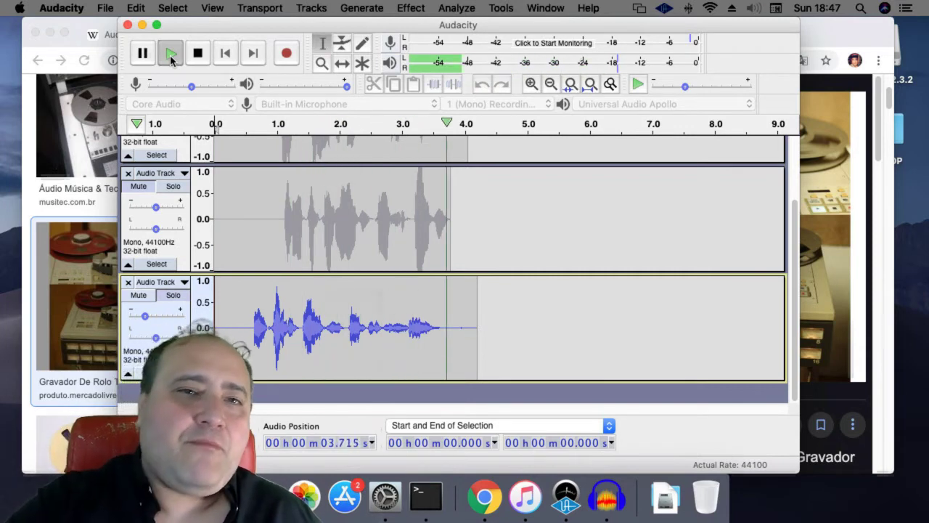
key(XF86AudioRaiseVolume)
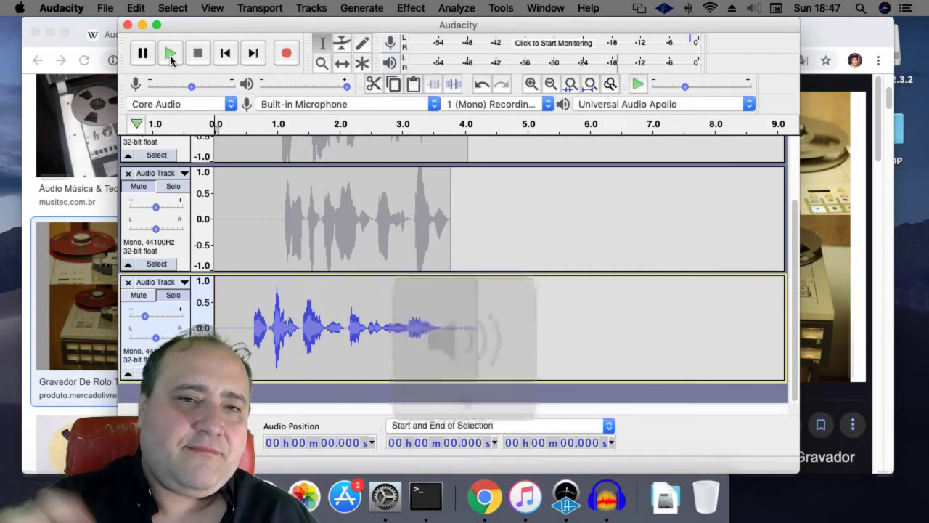
click(171, 57)
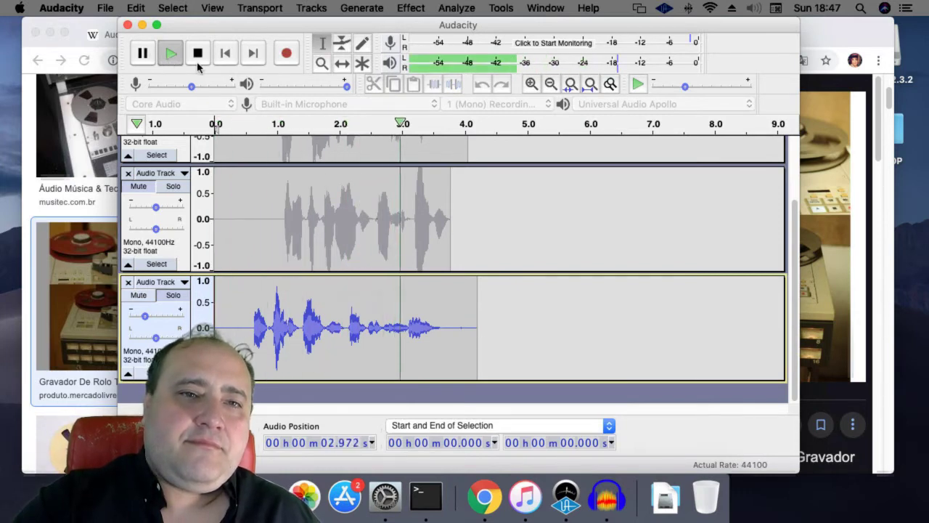
- Unmute and solo the second track, and play its take from near the start of the timeline
click(139, 186)
click(171, 186)
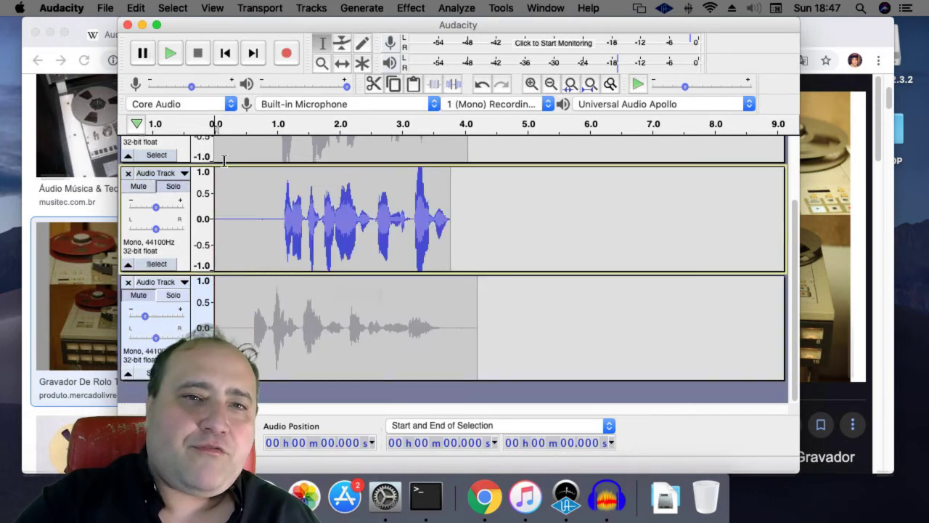
click(227, 125)
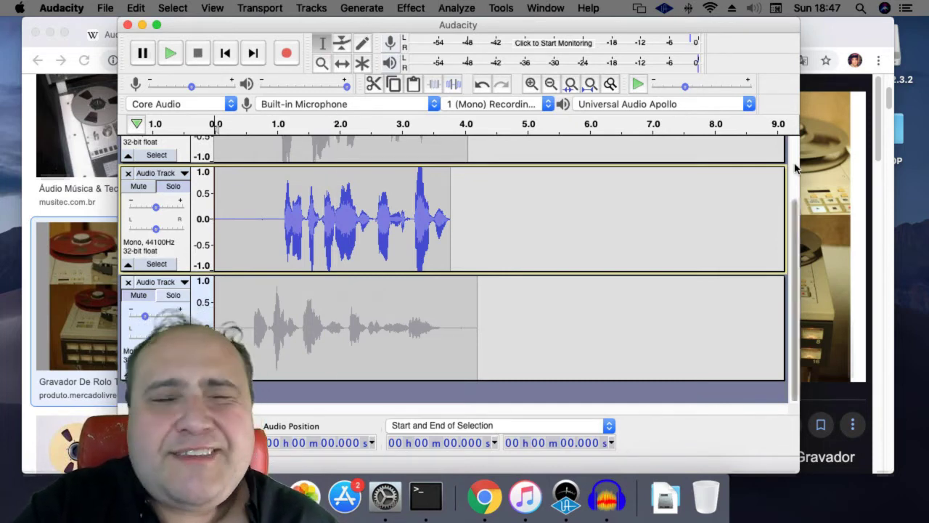
- Select the stretch from about 2.15 s to 3.23 s on the first track
scroll(795, 168, up, 3)
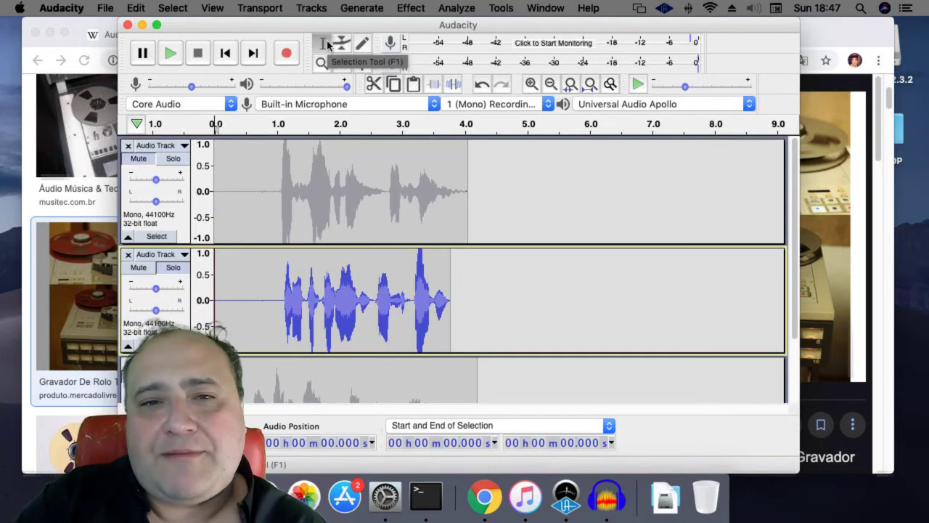
drag(416, 195, 349, 193)
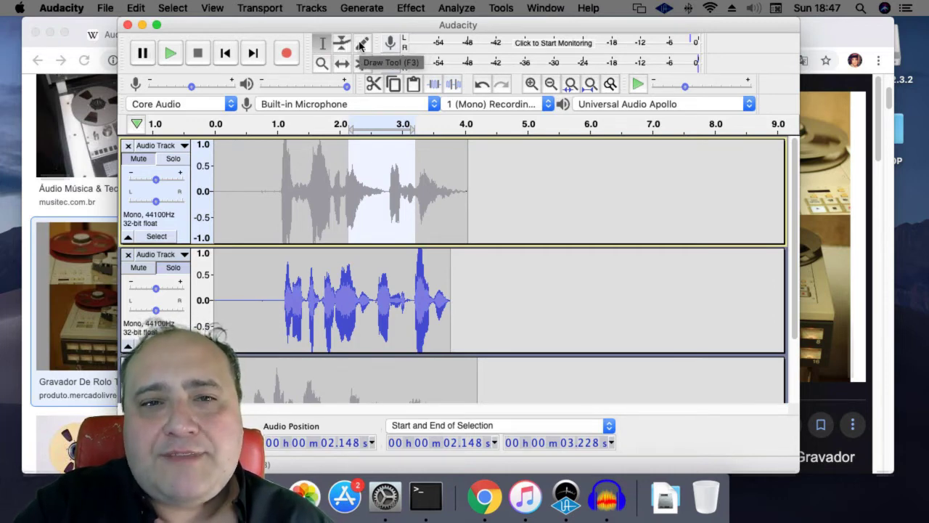
- Examine the first track's waveform around 2.41 s with the Zoom tool, magnifying it and zooming back out to the whole take
click(321, 63)
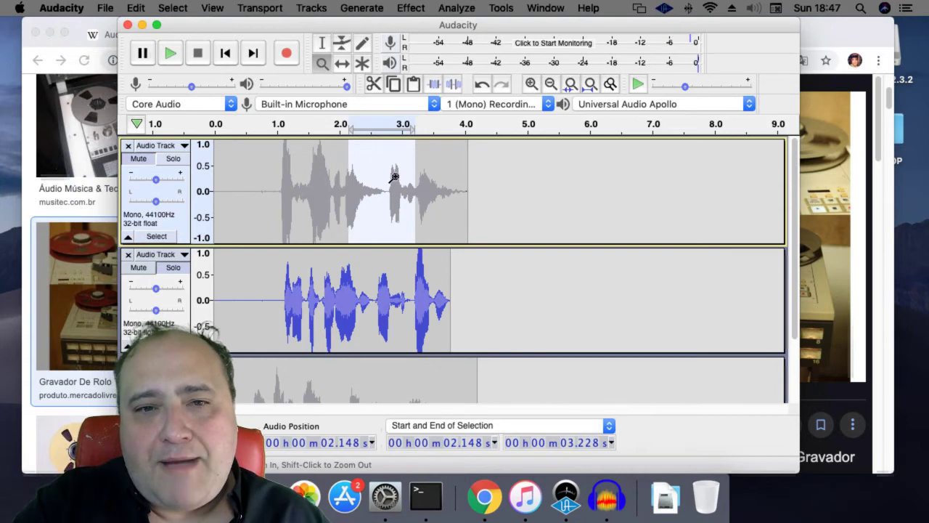
drag(394, 176, 317, 164)
drag(420, 193, 607, 193)
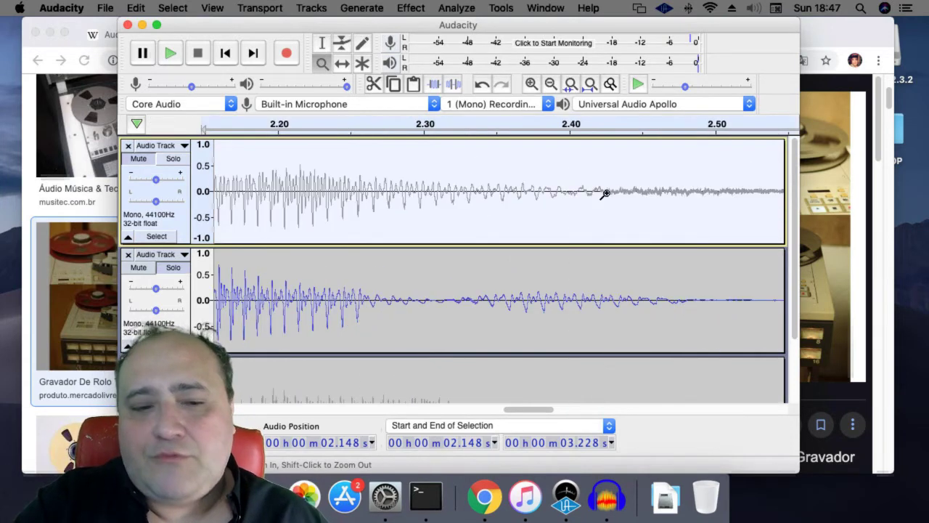
click(588, 191)
click(588, 191)
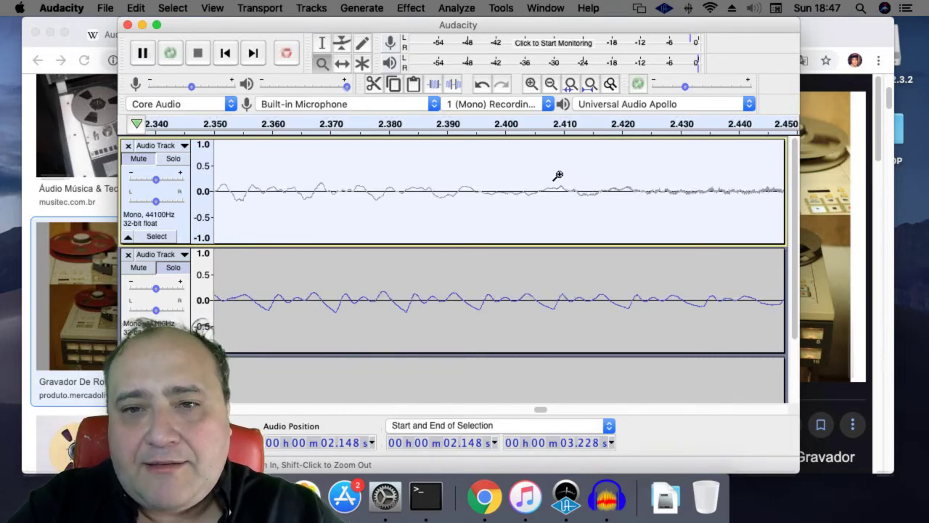
click(558, 175)
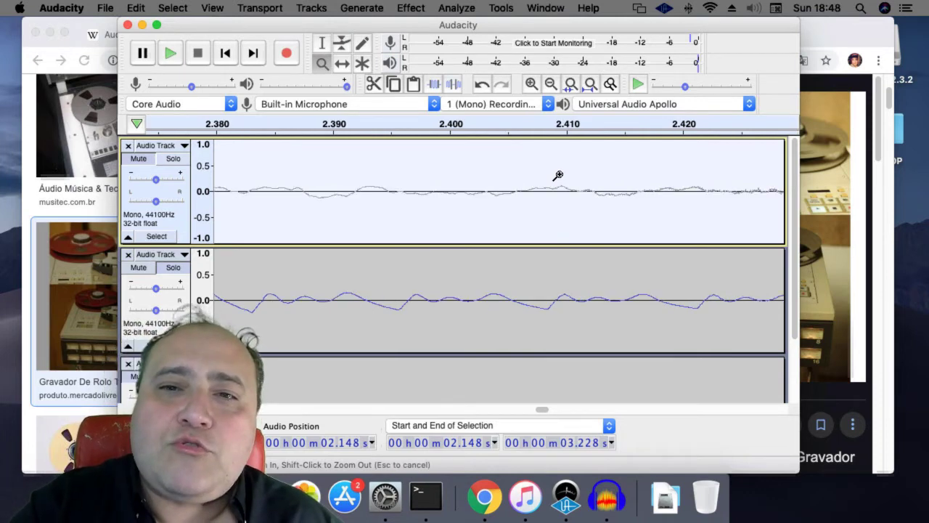
shift+click(558, 175)
shift+click(558, 175)
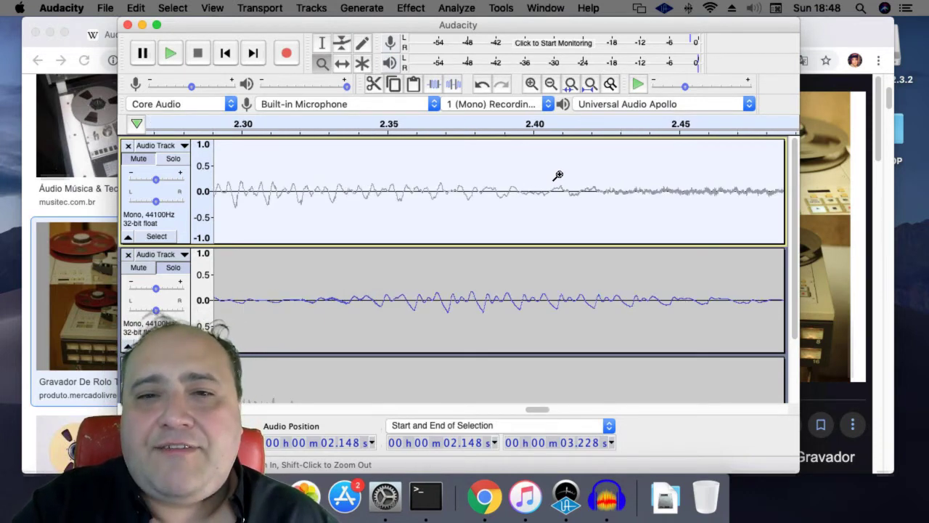
shift+click(558, 175)
shift+click(558, 175)
shift+click(558, 175)
shift+click(558, 175)
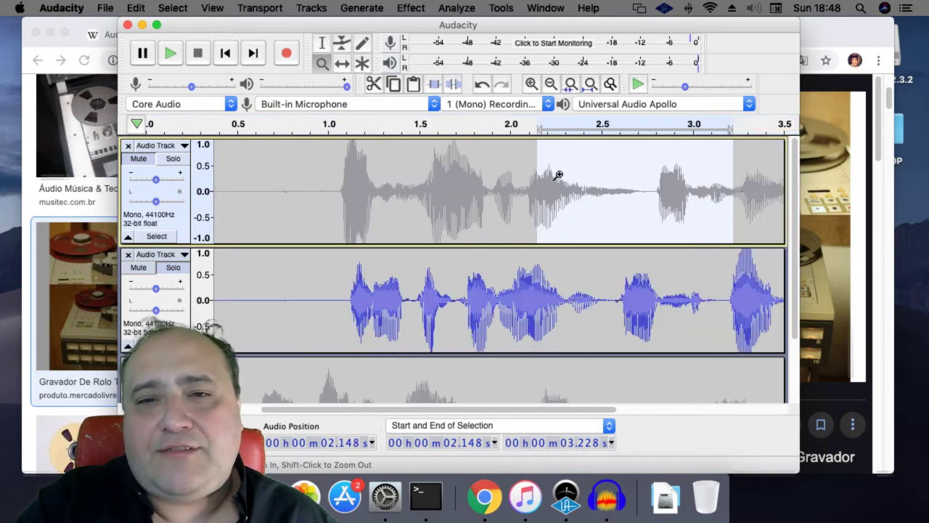
shift+click(558, 175)
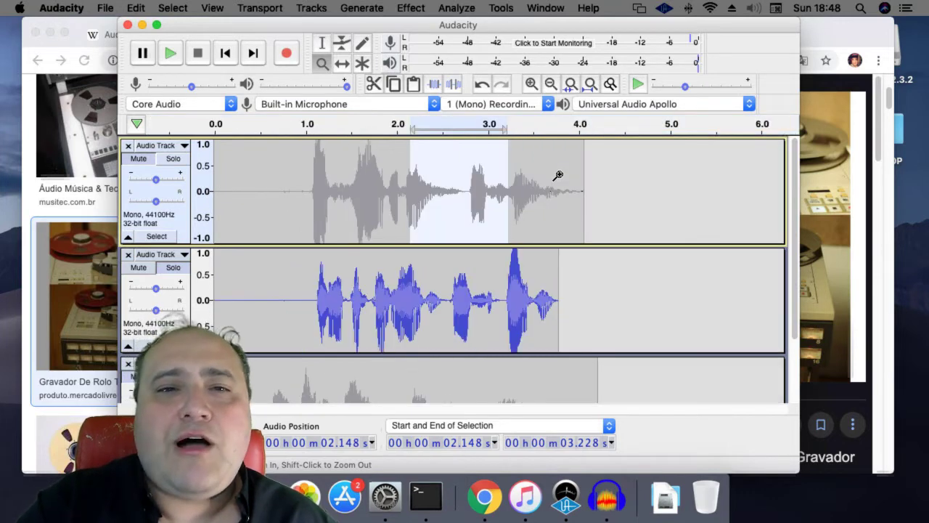
- Zoom out and back in around the 3-second area of the first track with the Zoom tool
shift+click(456, 183)
click(347, 178)
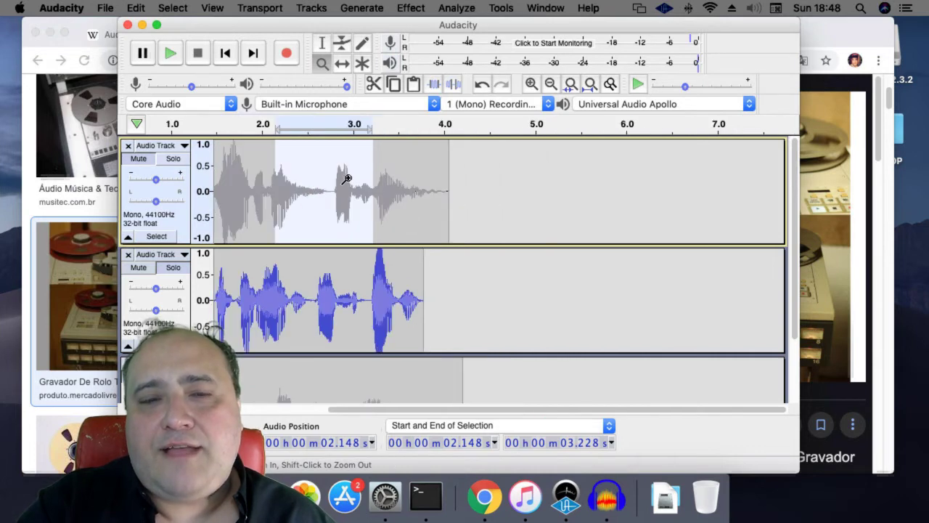
shift+click(346, 178)
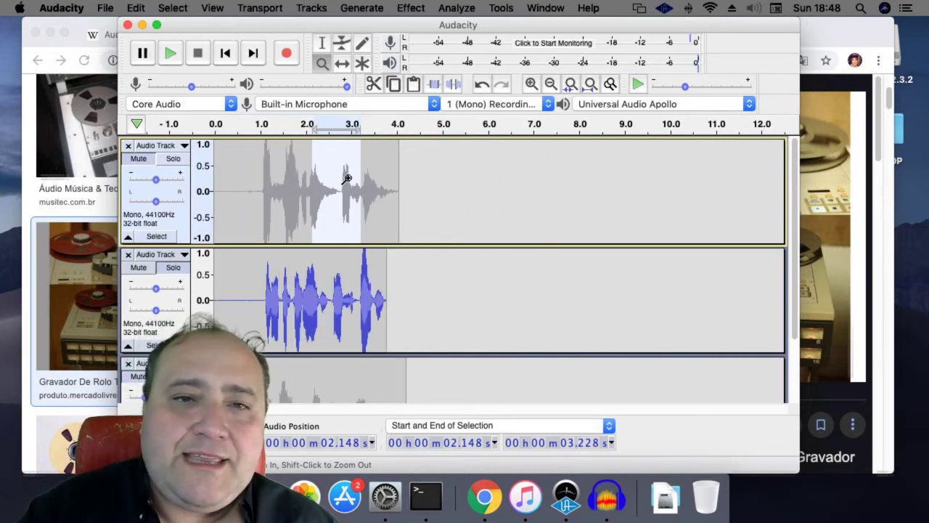
click(347, 178)
click(347, 179)
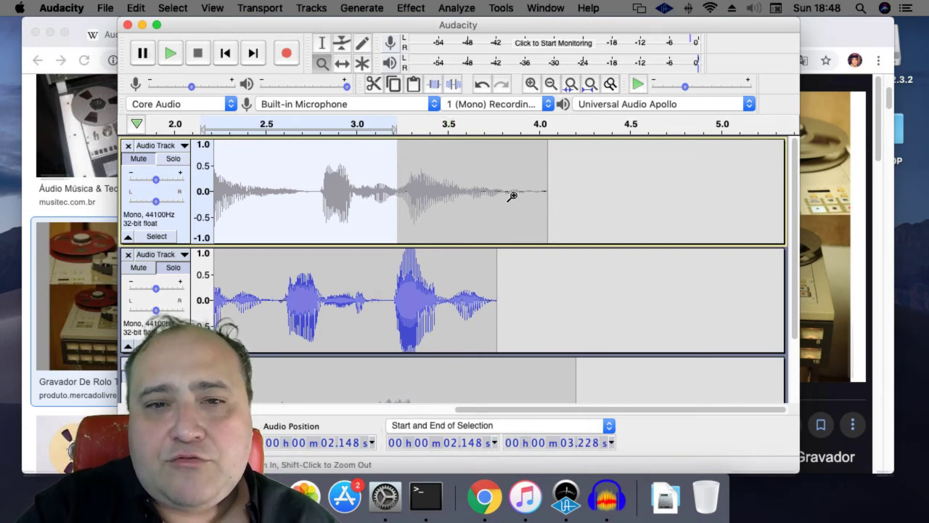
- Monitor the Built-in Microphone's input level, and set the recording device to Universal Audio Apollo
drag(680, 88, 685, 87)
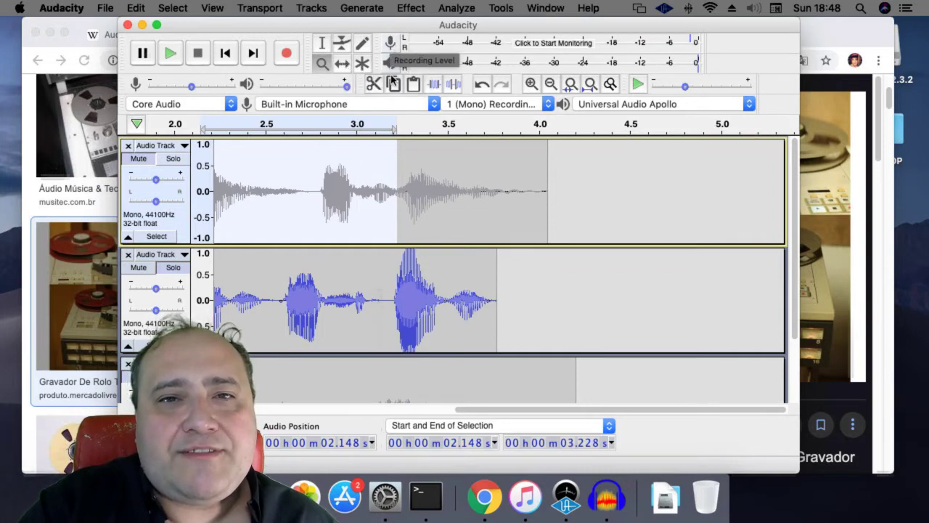
click(391, 43)
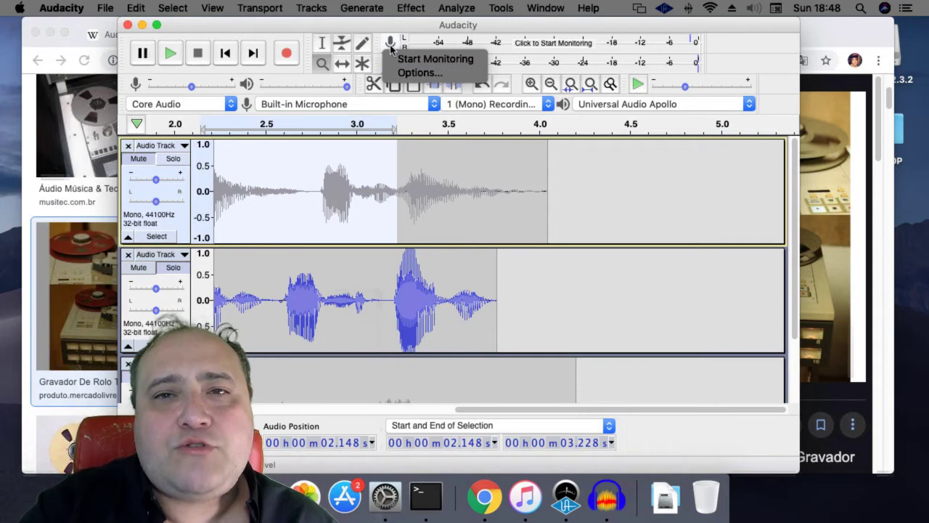
click(431, 59)
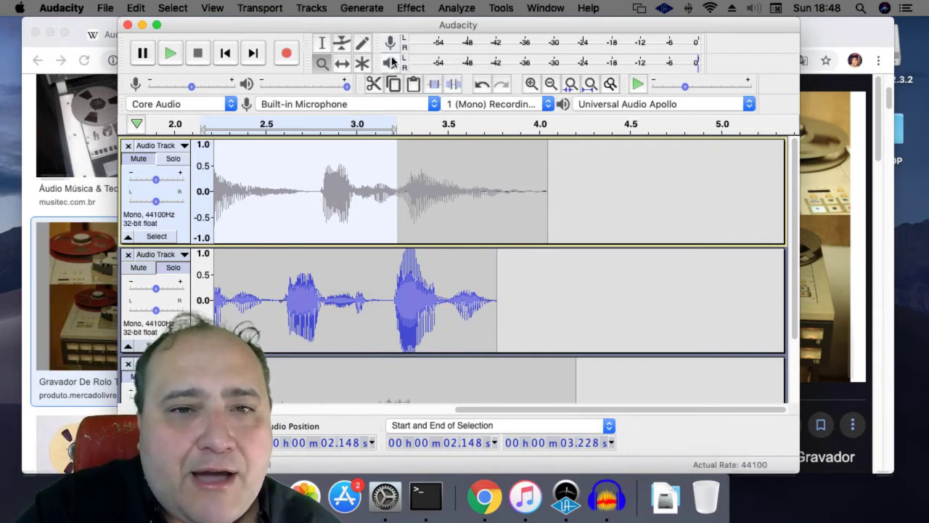
click(343, 104)
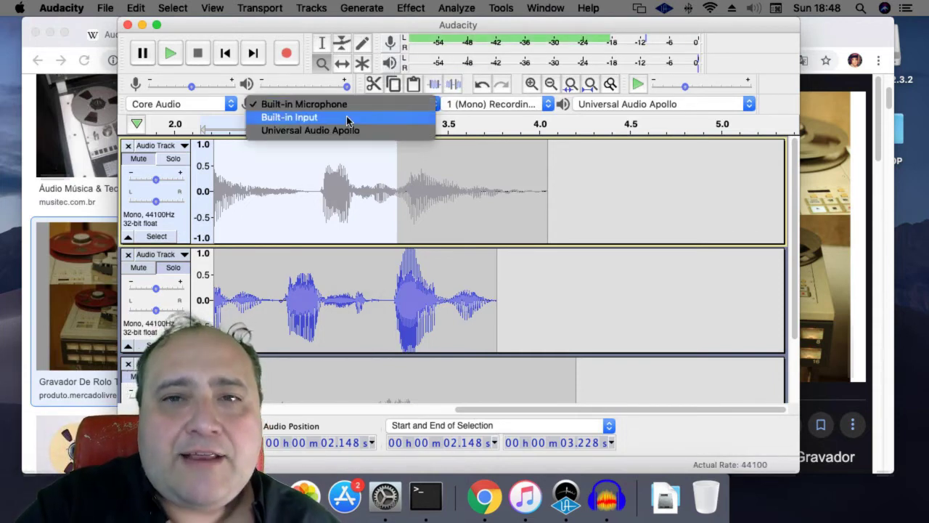
click(345, 133)
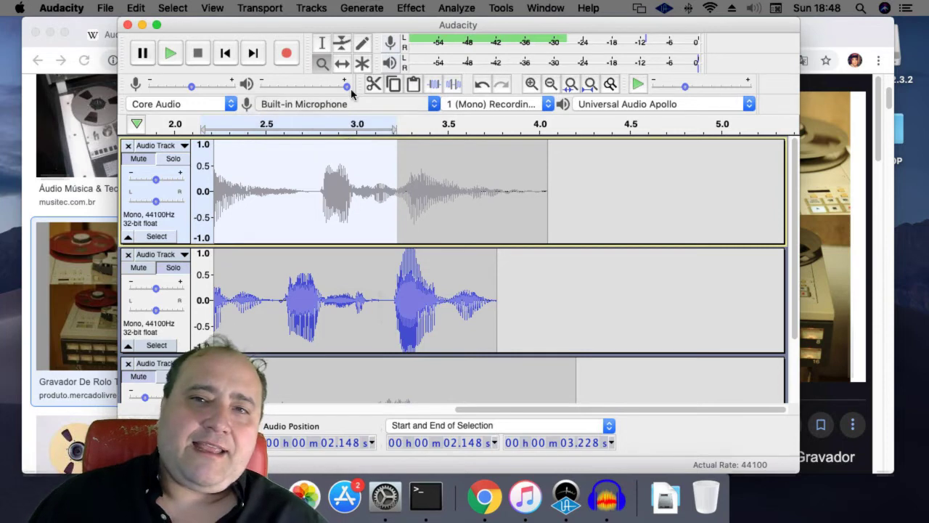
- Monitor the Universal Audio Apollo's input level on the recording meter, and stop the monitoring
click(389, 42)
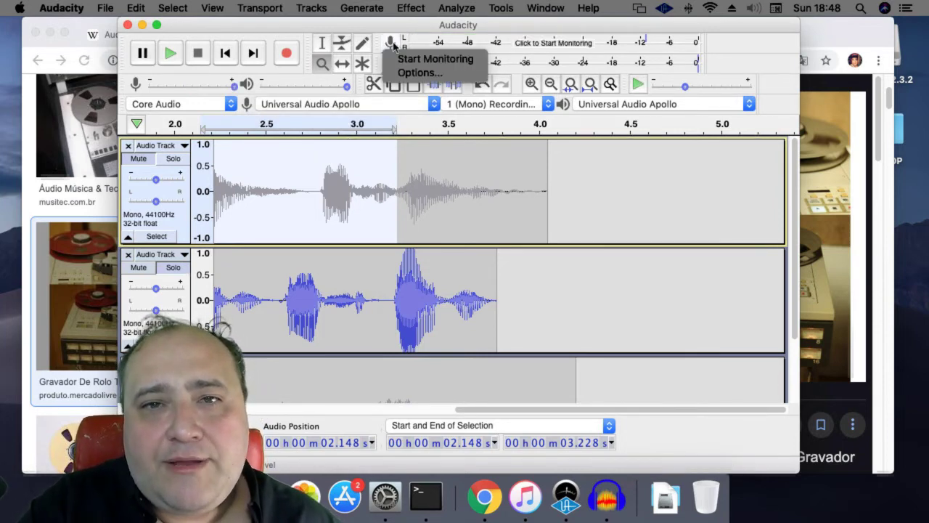
click(421, 59)
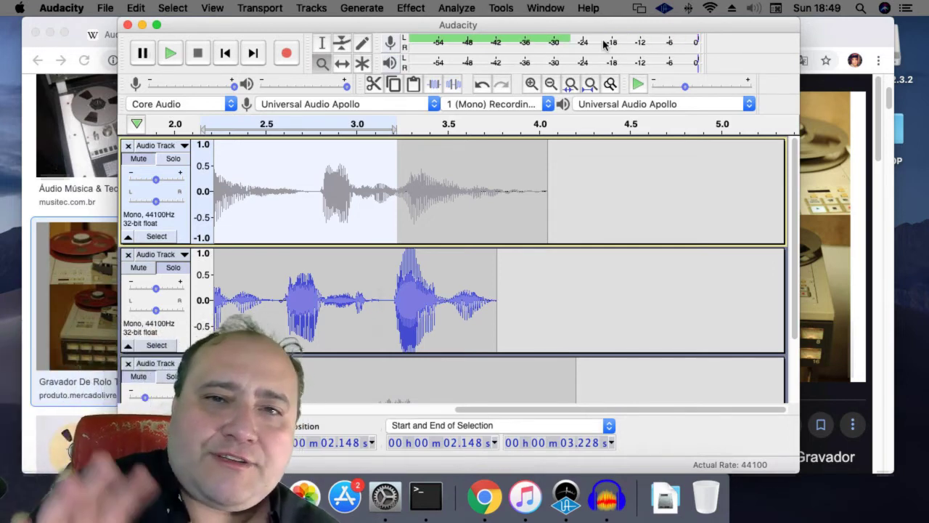
click(390, 43)
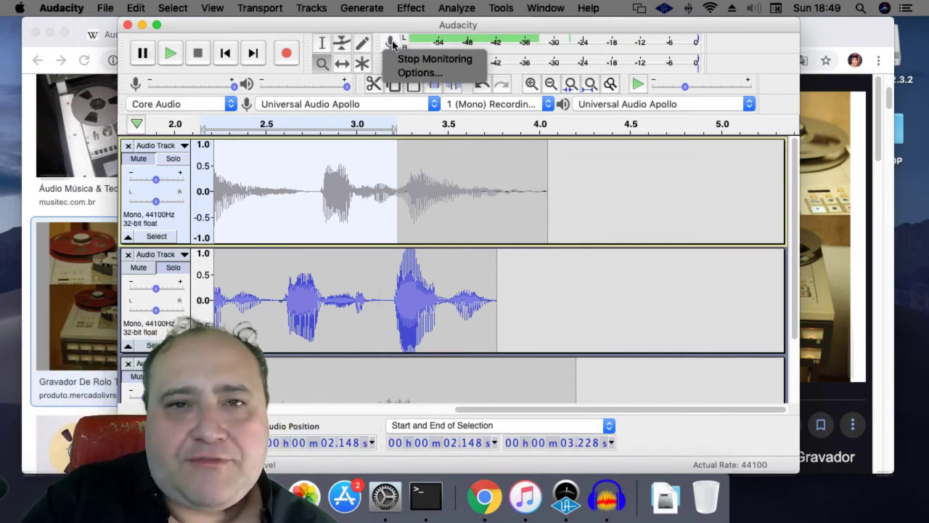
click(424, 59)
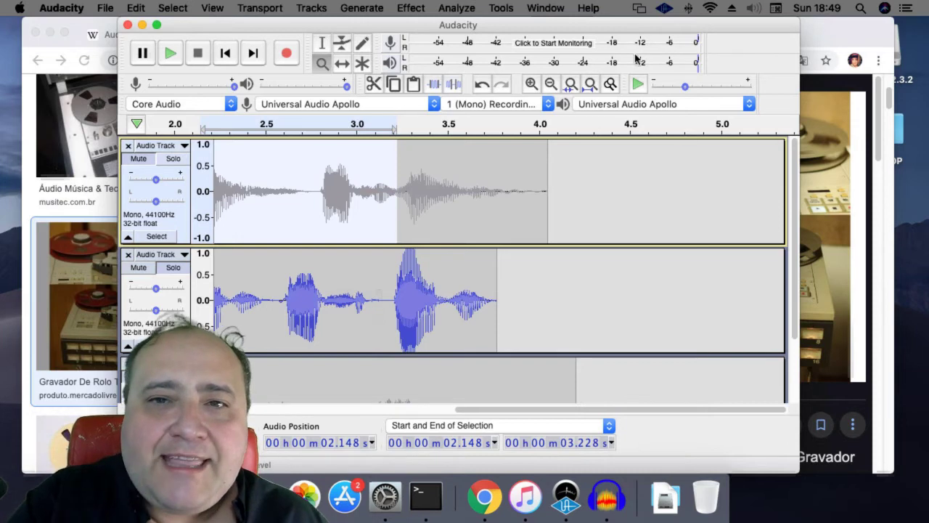
- Zoom the timeline in and out, fit the selected stretch to the width, and fit the whole project to the width
click(532, 86)
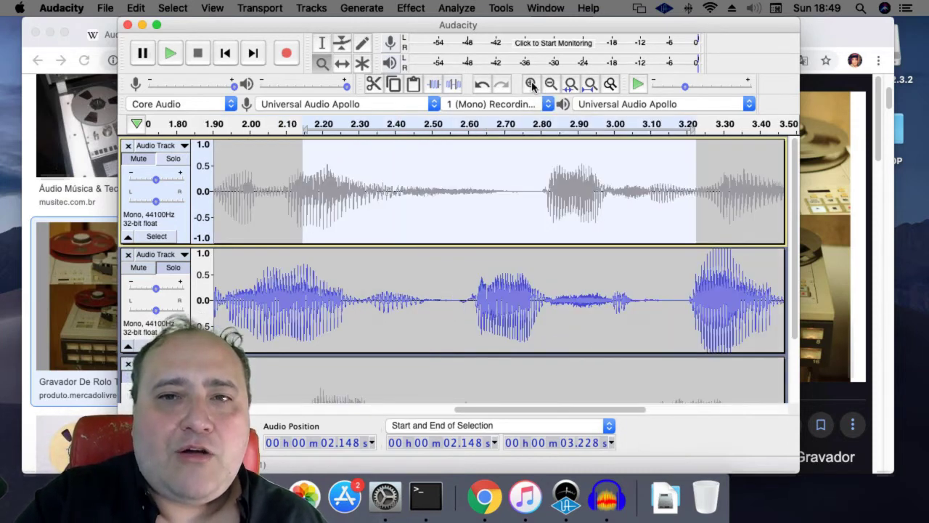
click(551, 86)
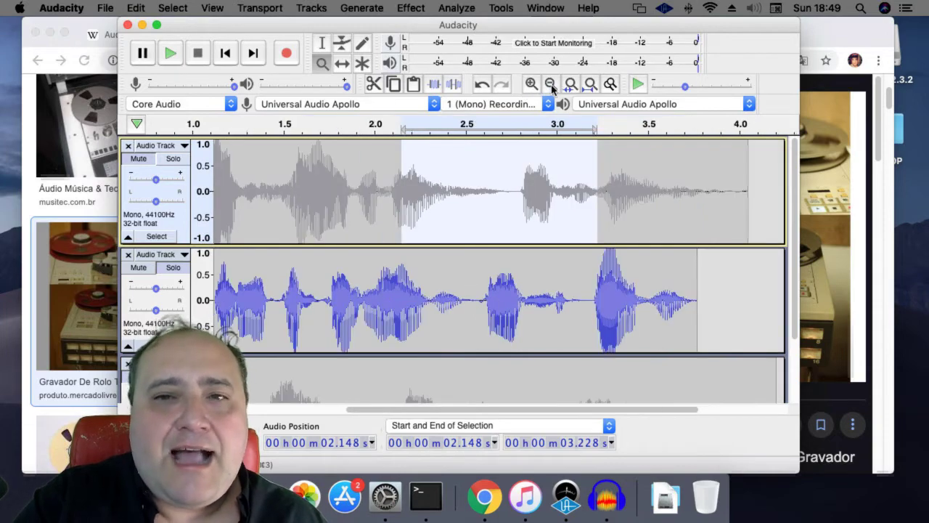
click(552, 86)
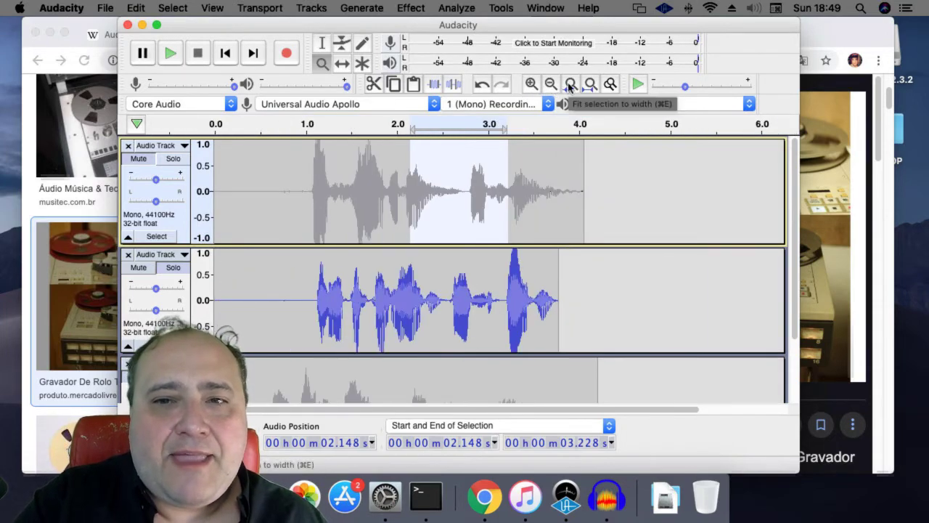
click(570, 85)
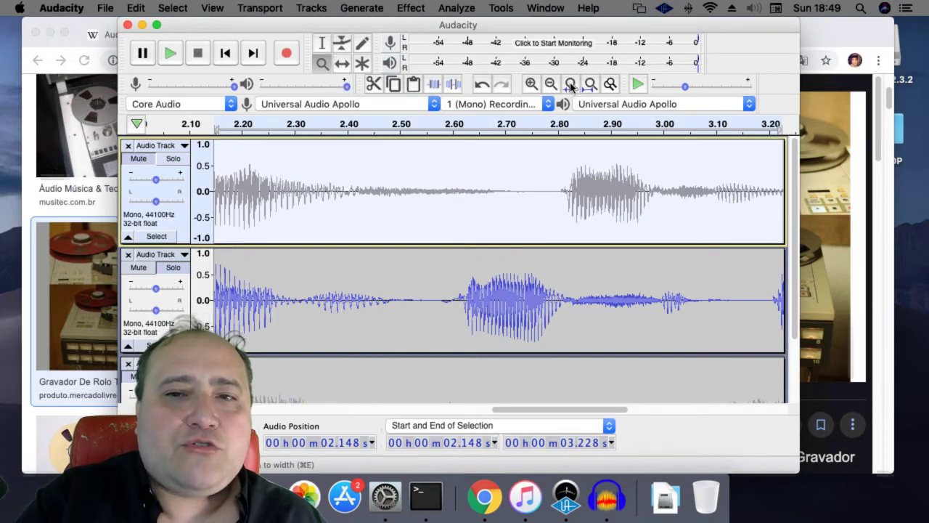
click(590, 85)
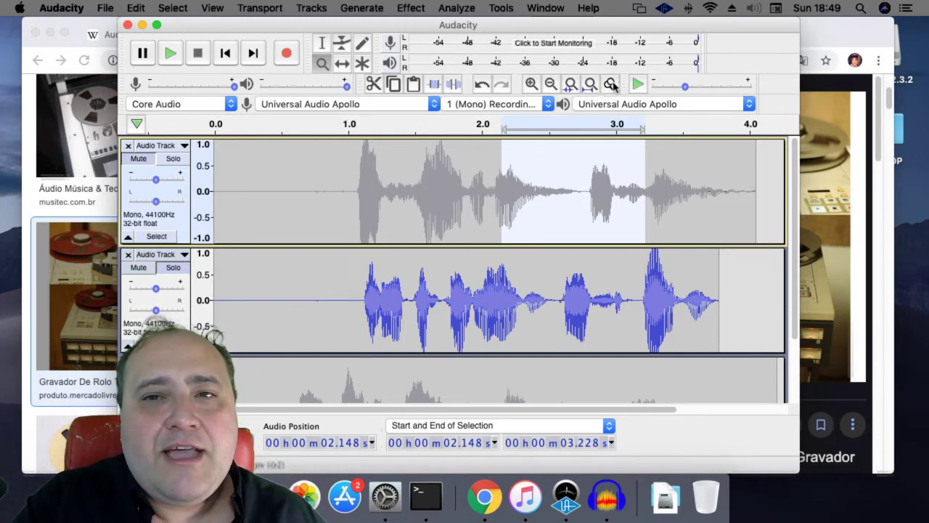
- Use Zoom Toggle repeatedly to compare the tracks at the preset overview and sample-level magnifications
click(611, 85)
click(610, 85)
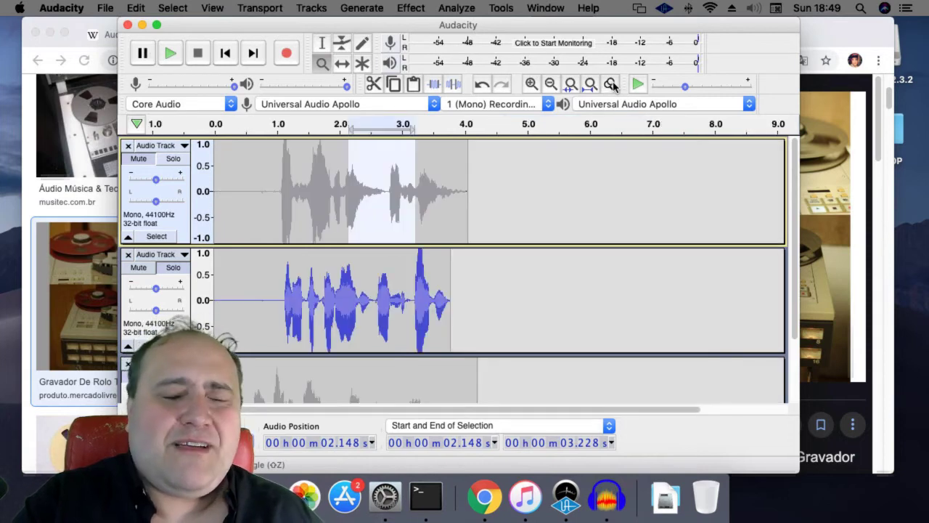
click(610, 85)
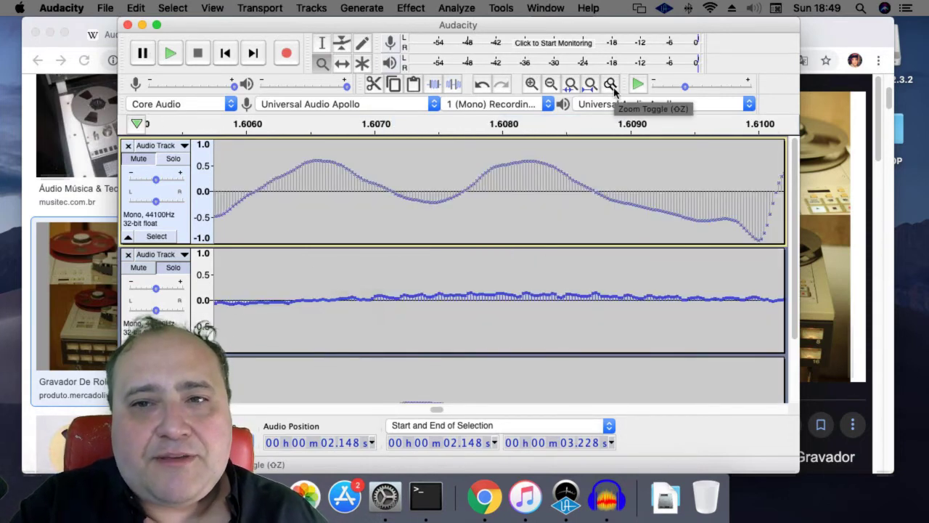
click(610, 85)
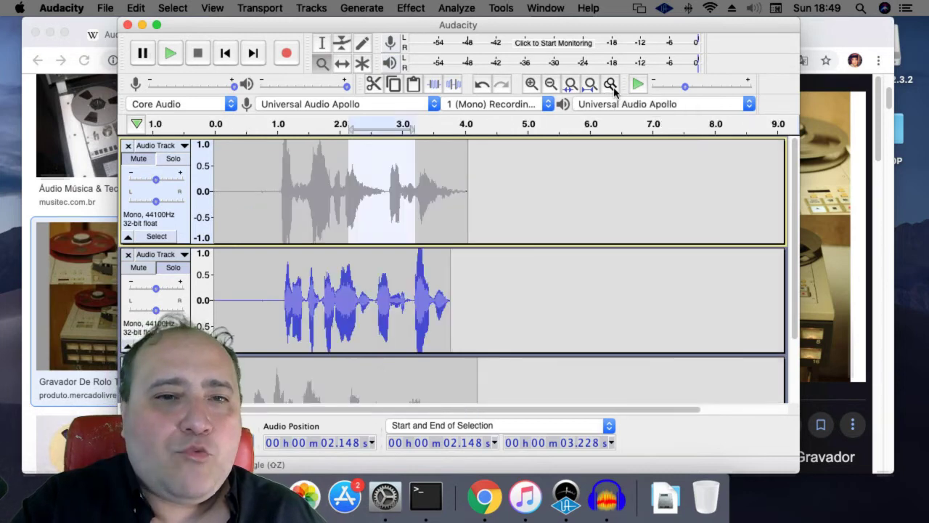
click(610, 85)
click(611, 85)
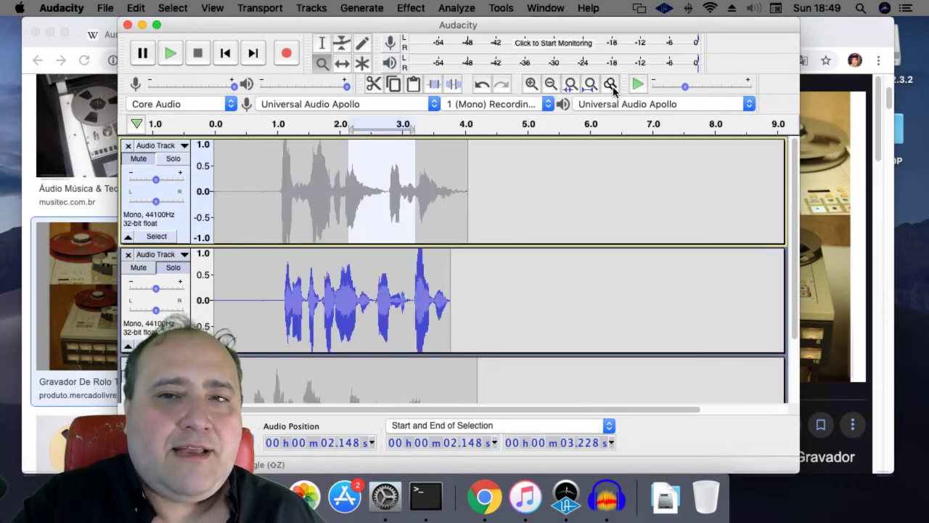
click(610, 85)
click(611, 86)
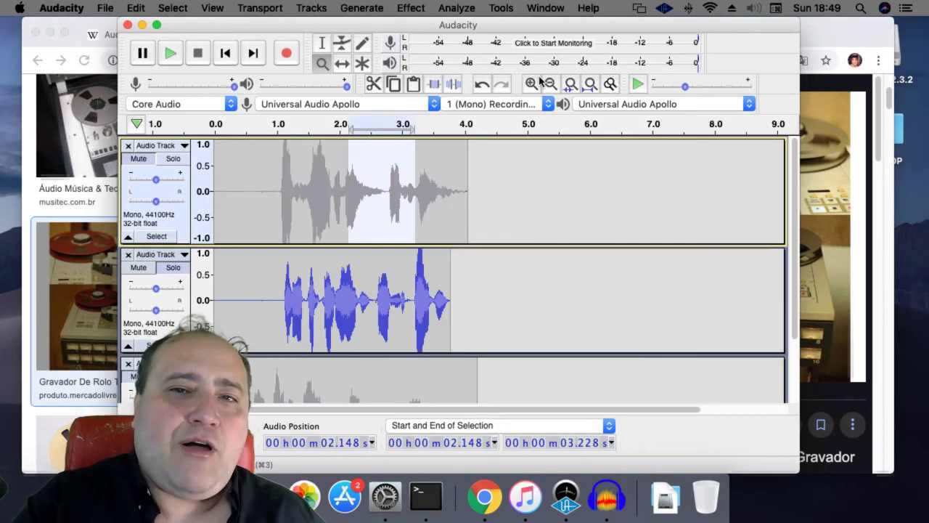
- Magnify the waveform around 1.6 s on the first track with the Zoom tool to examine its fine detail
click(532, 87)
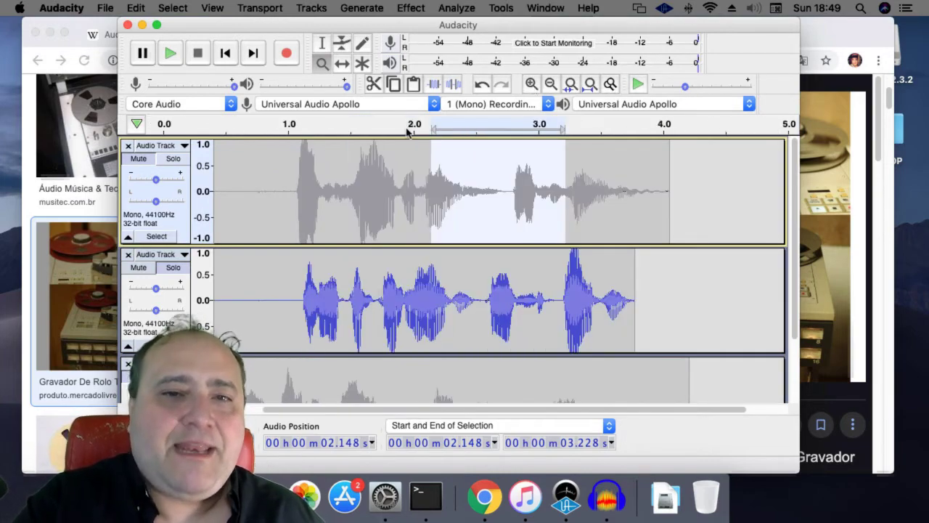
click(379, 183)
click(380, 182)
click(380, 181)
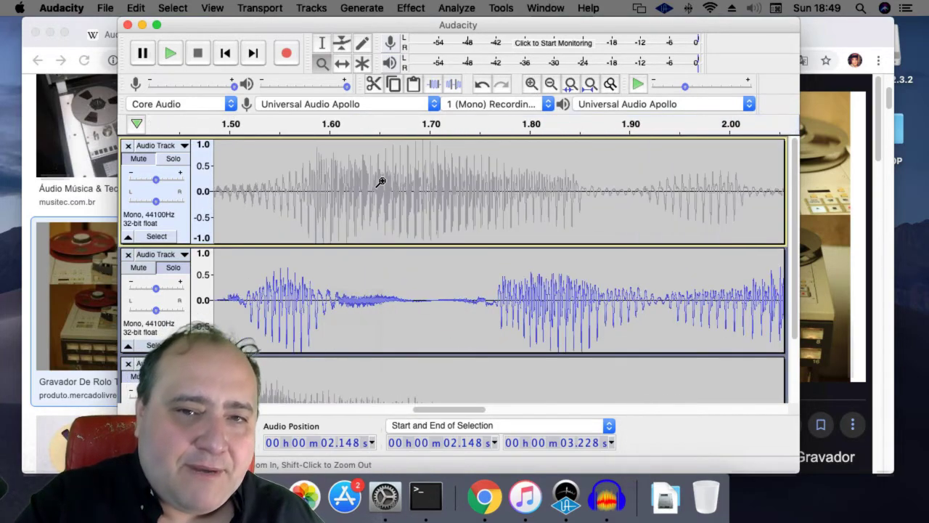
click(380, 181)
click(380, 181)
click(380, 181)
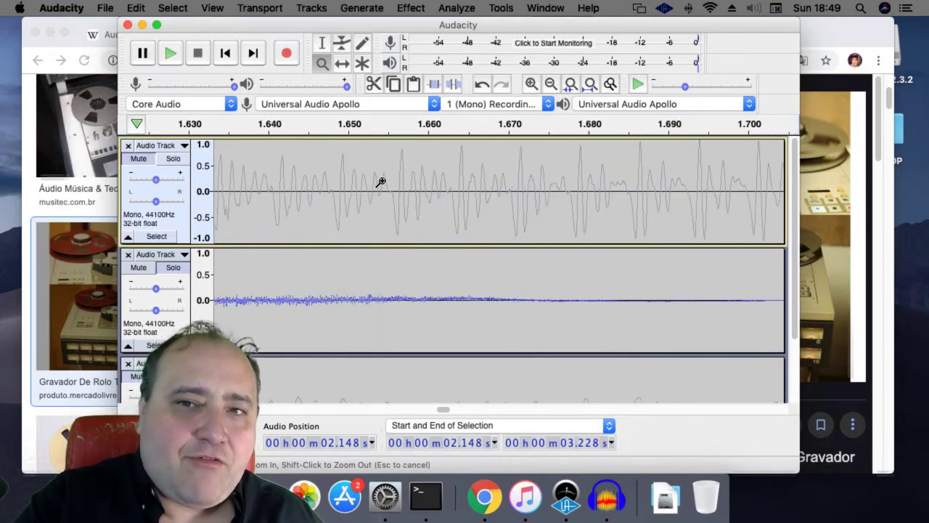
click(380, 182)
click(380, 182)
- Use Zoom Toggle several times to switch between the overview and sample-level views, ending on the overview
click(608, 87)
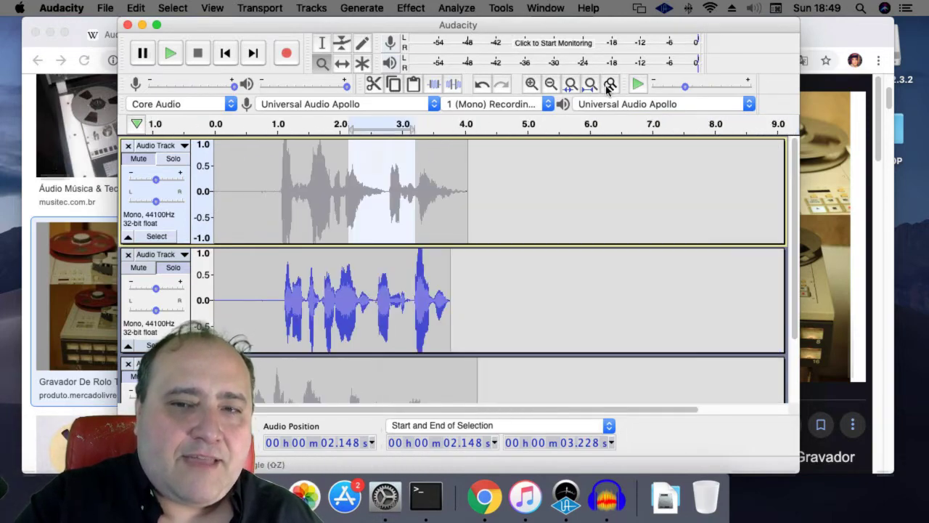
click(608, 86)
click(608, 86)
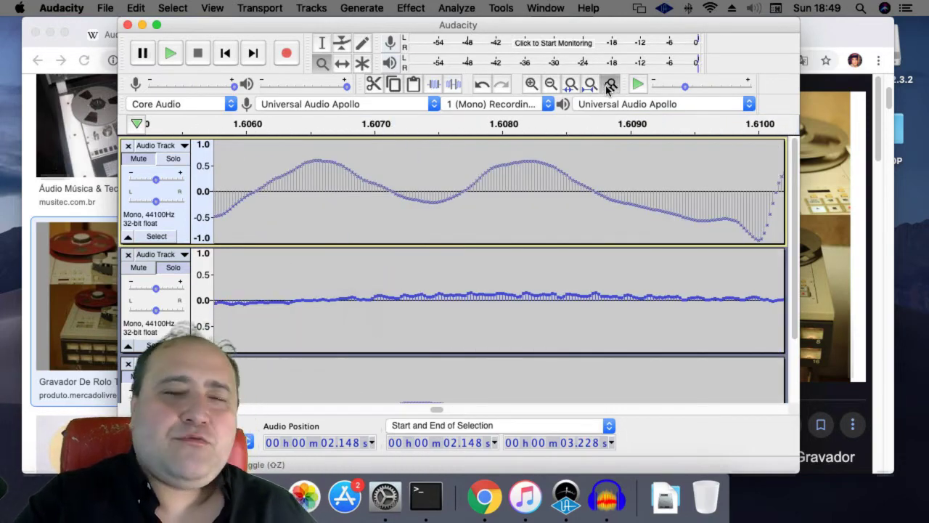
click(608, 86)
click(608, 86)
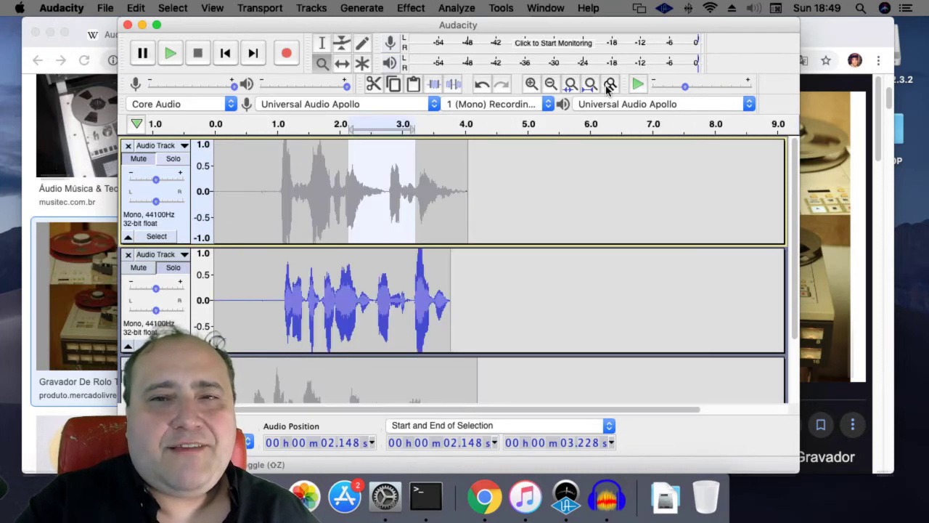
click(608, 86)
click(608, 86)
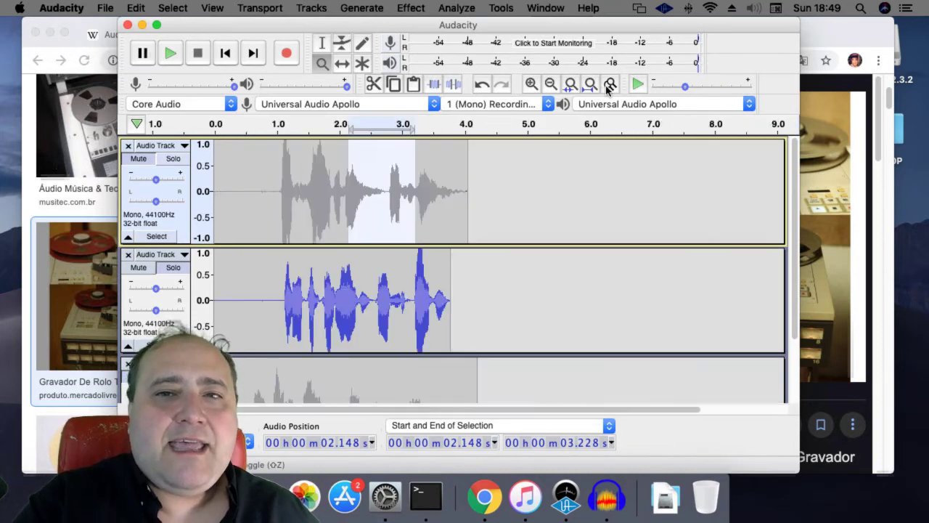
- Zoom the timeline out, and zoom back in on the selected stretch
click(559, 85)
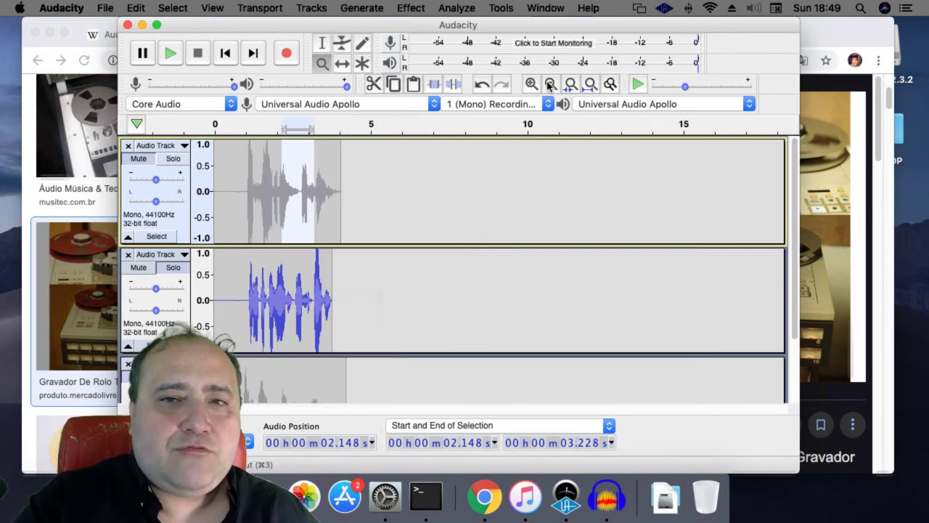
click(559, 85)
click(531, 84)
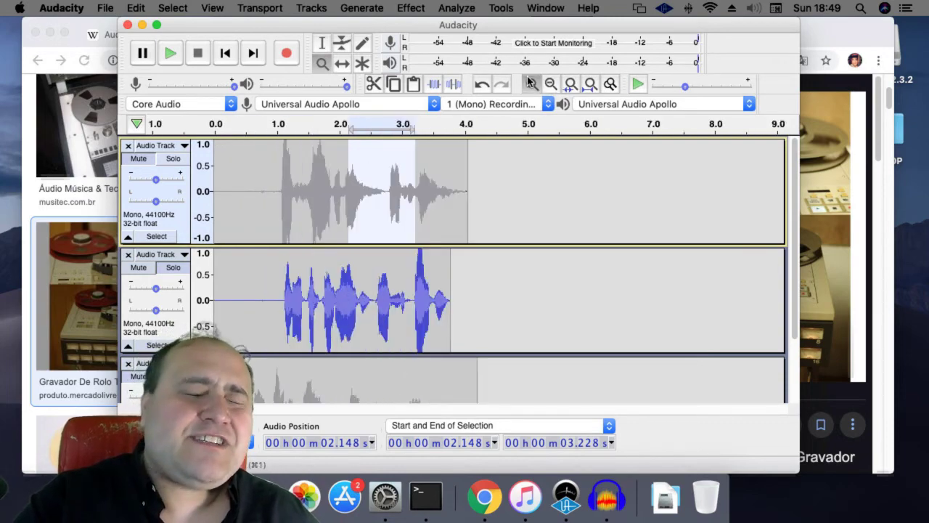
click(531, 84)
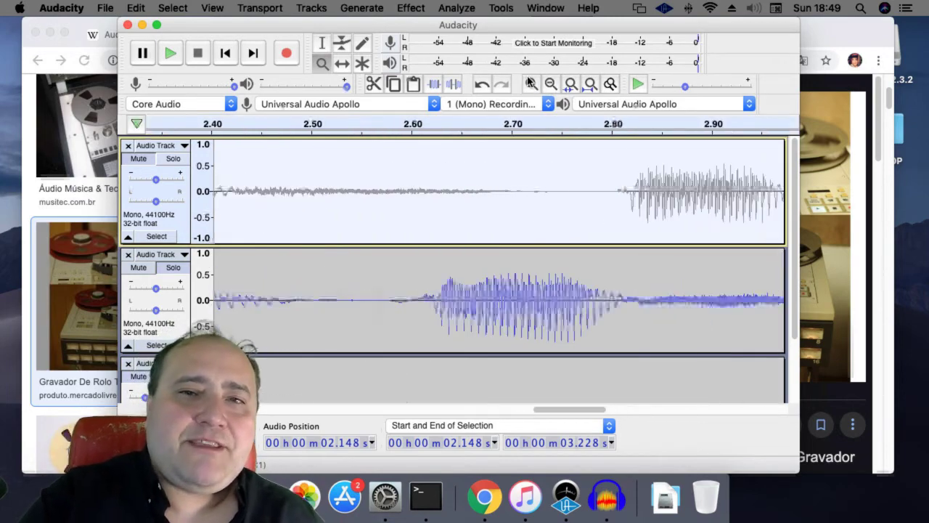
- Fit the selection to the width at a narrowed and at a widened Audacity window size
click(570, 84)
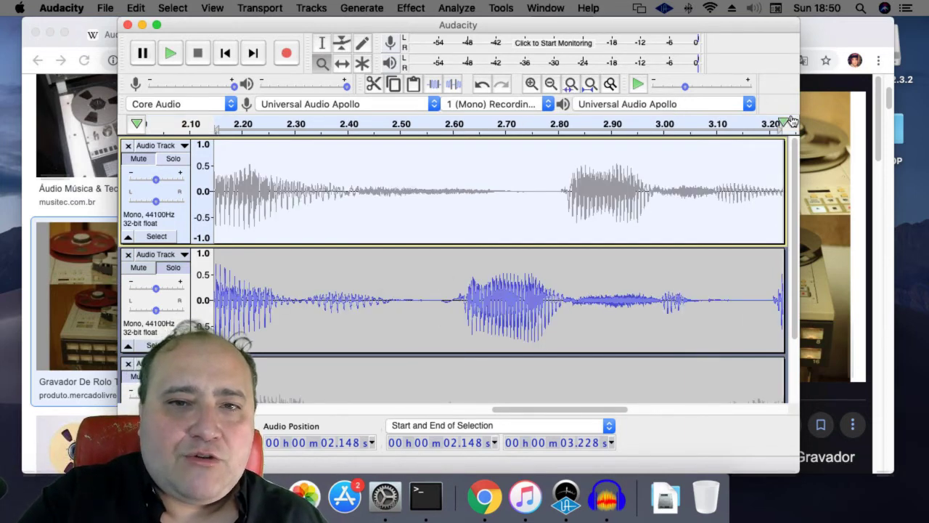
drag(696, 111, 537, 111)
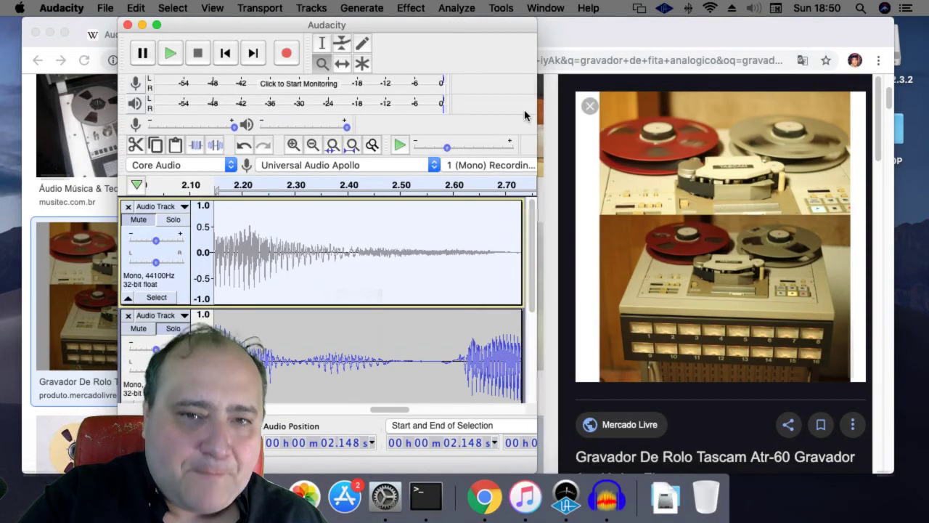
click(331, 146)
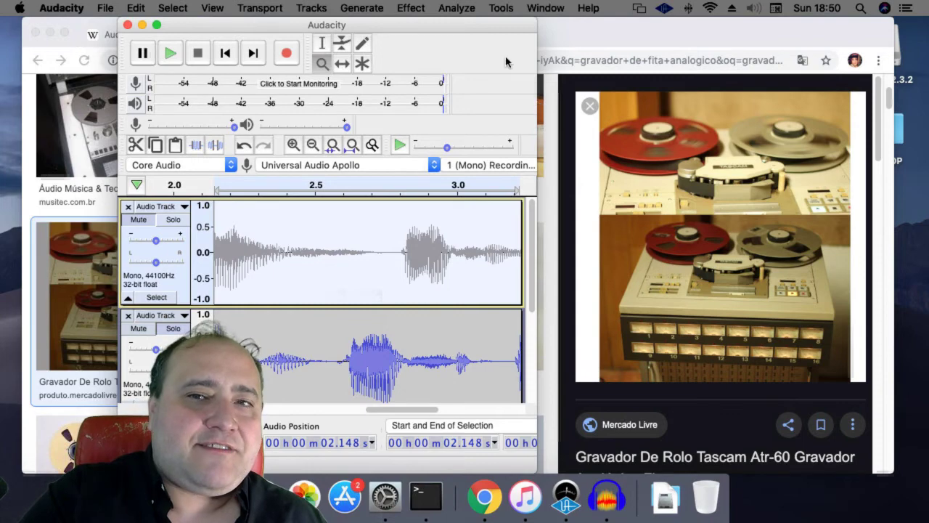
drag(537, 58, 870, 58)
click(569, 84)
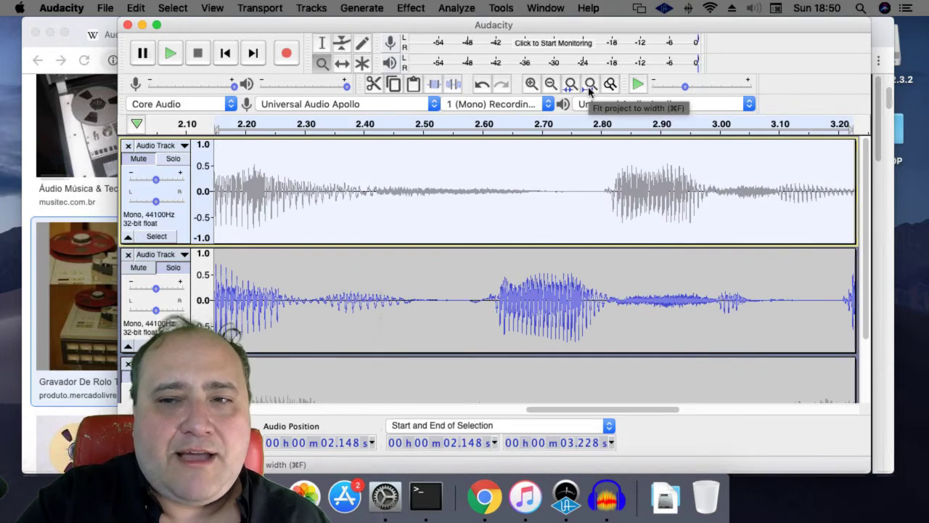
- Alternate between fitting the whole project and the selection to the width, and try Play-at-Speed
click(590, 84)
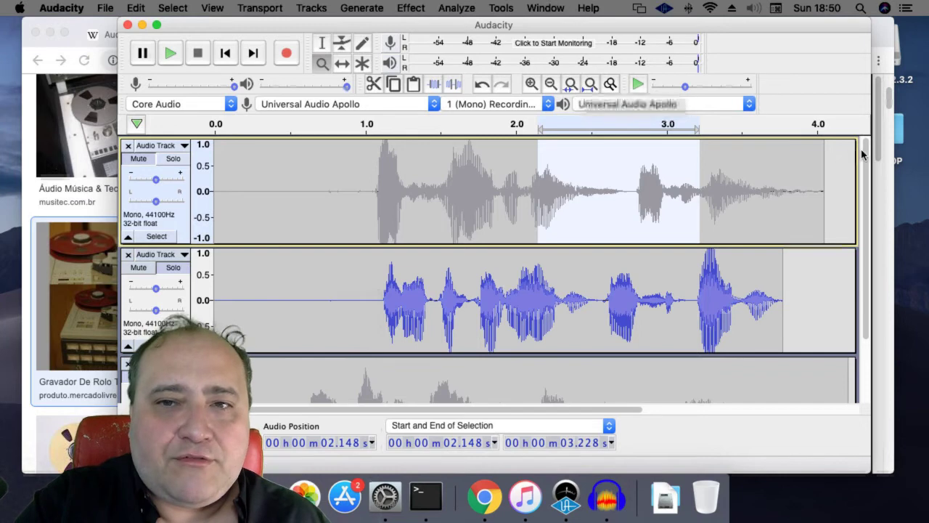
click(589, 86)
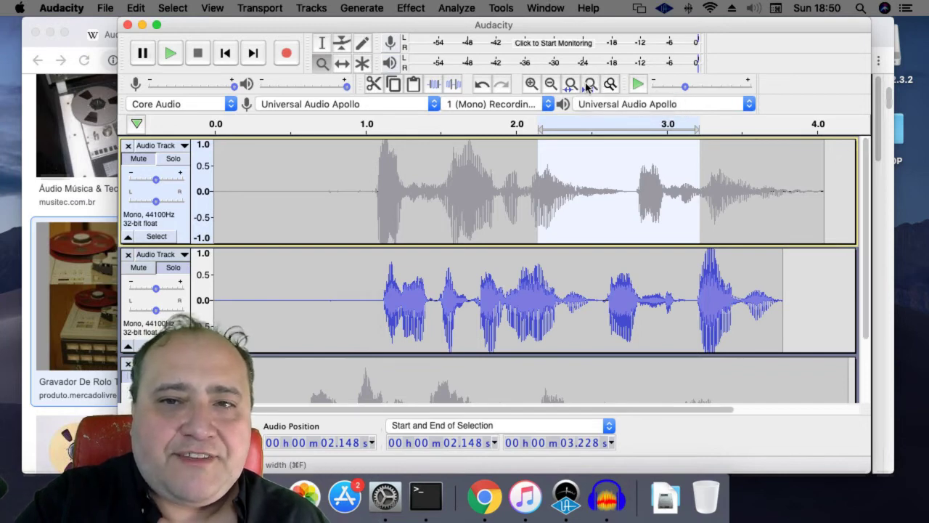
click(569, 85)
click(590, 85)
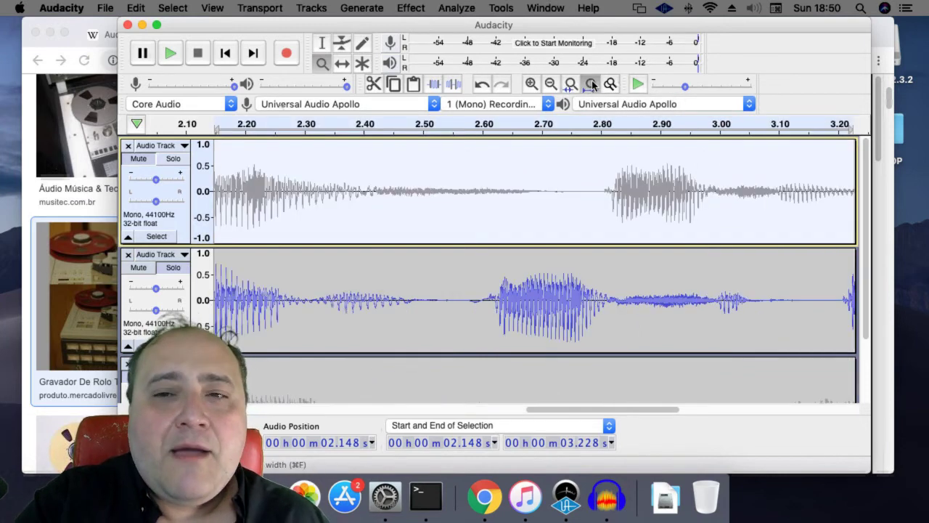
click(632, 81)
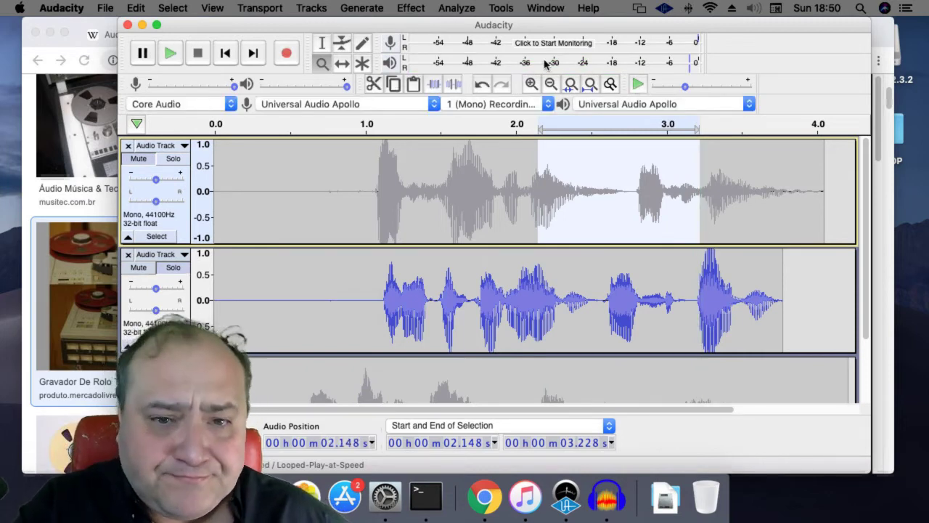
- Select 1.079 s to 2.279 s on the second track with the Selection tool, and play that stretch in a loop
click(321, 43)
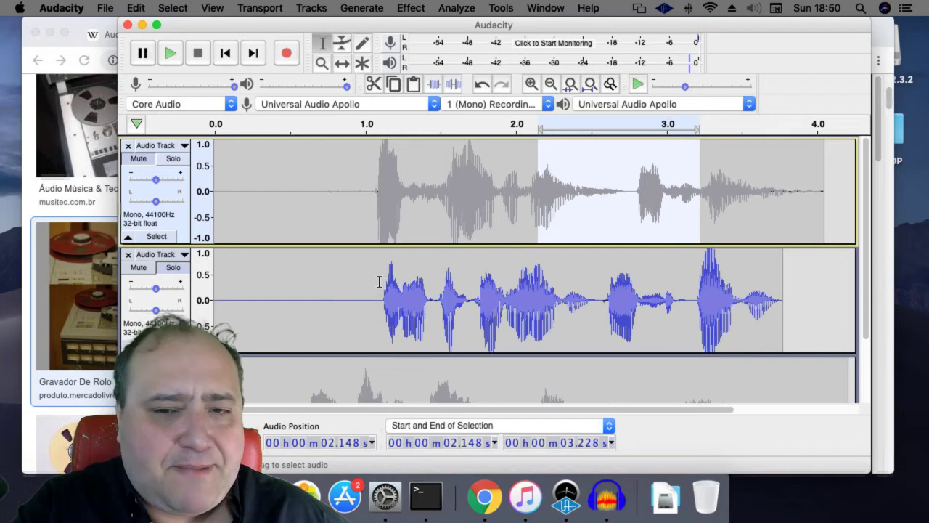
drag(376, 276, 558, 288)
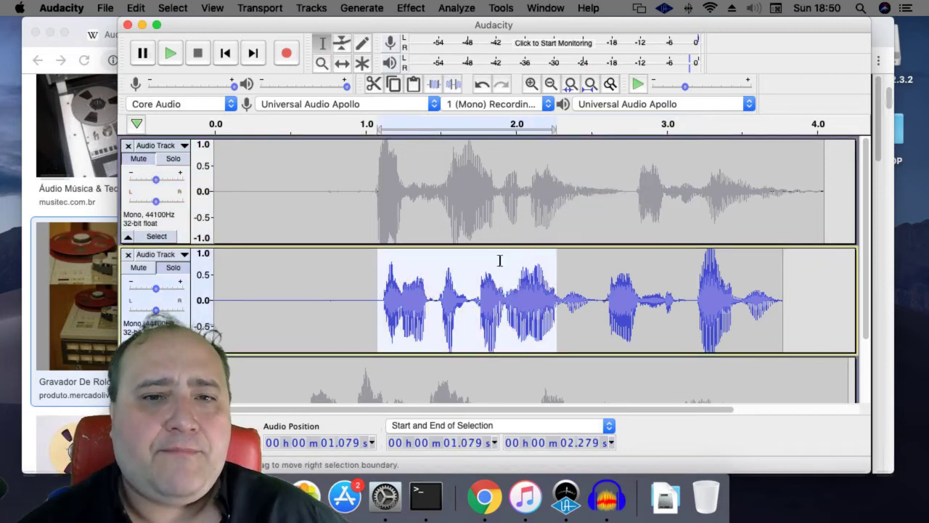
click(170, 52)
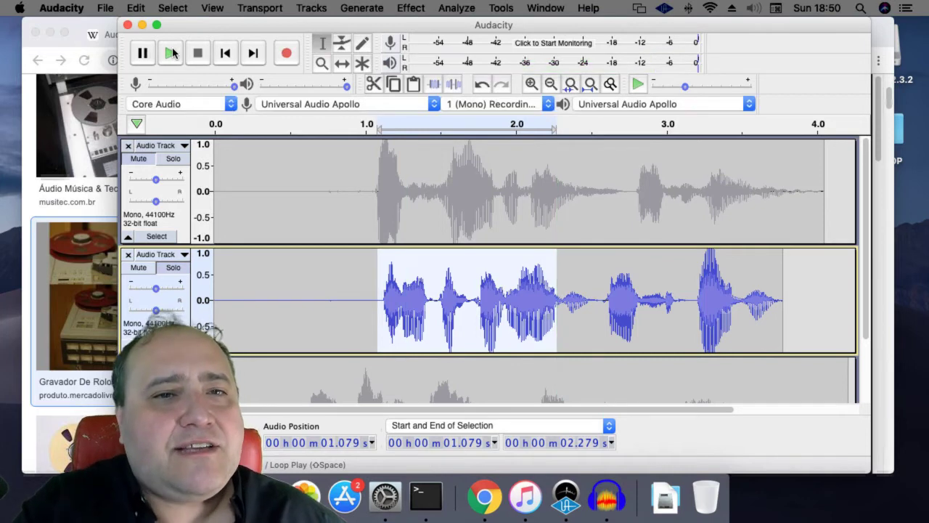
click(172, 52)
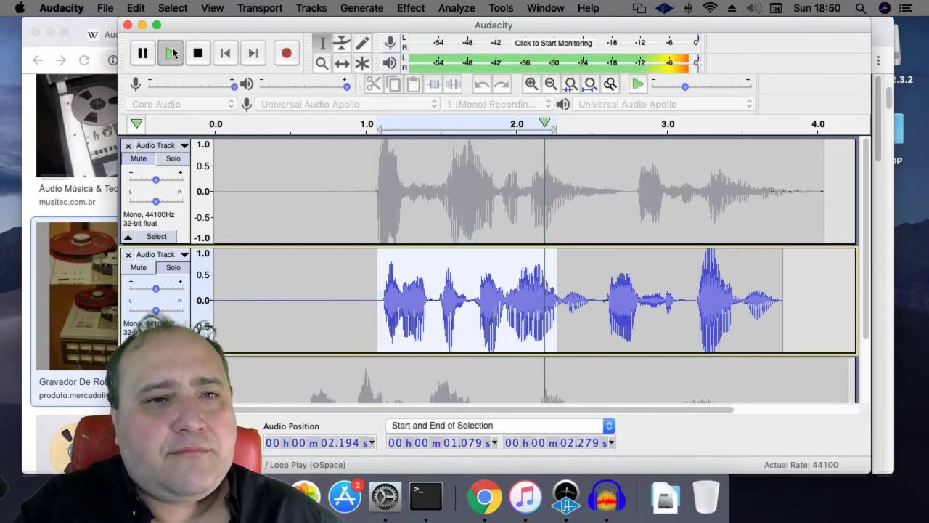
click(172, 53)
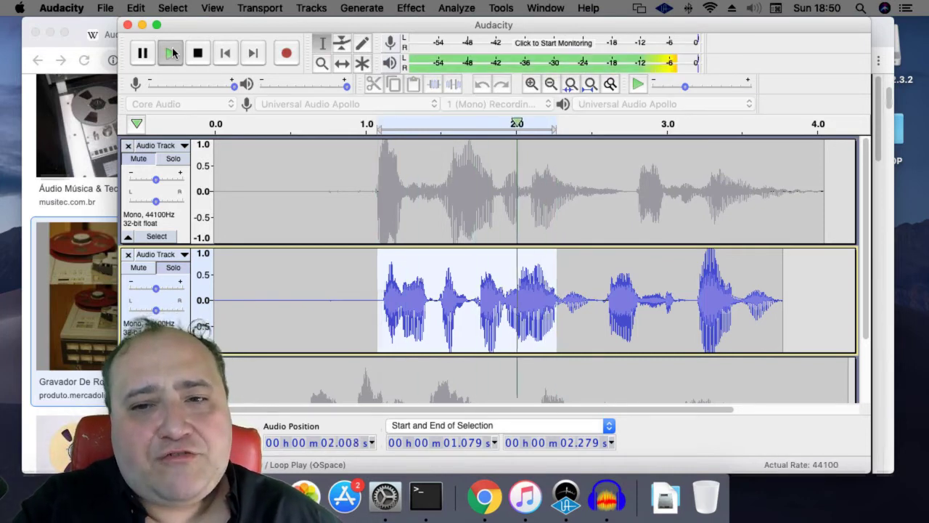
- Select 2.563 s to 3.064 s on the second track, and play it both normally and in a loop
drag(602, 295, 678, 295)
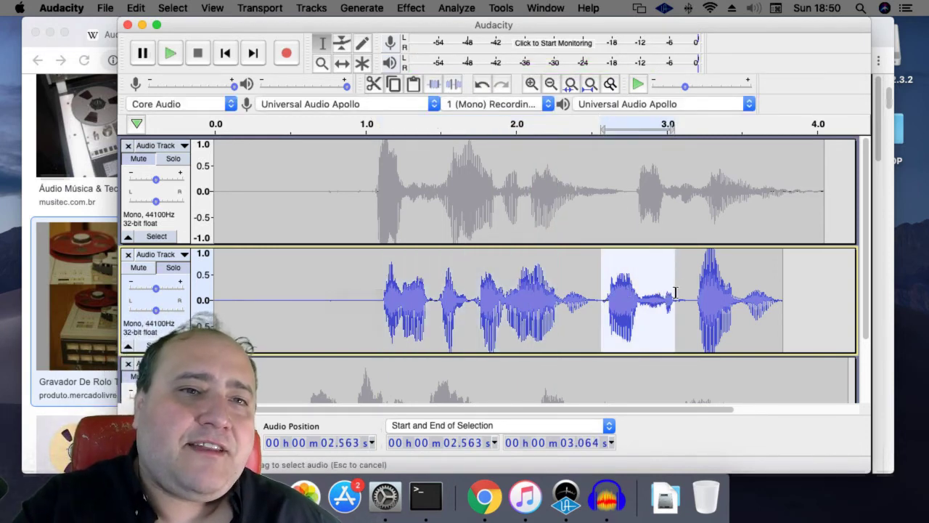
click(181, 61)
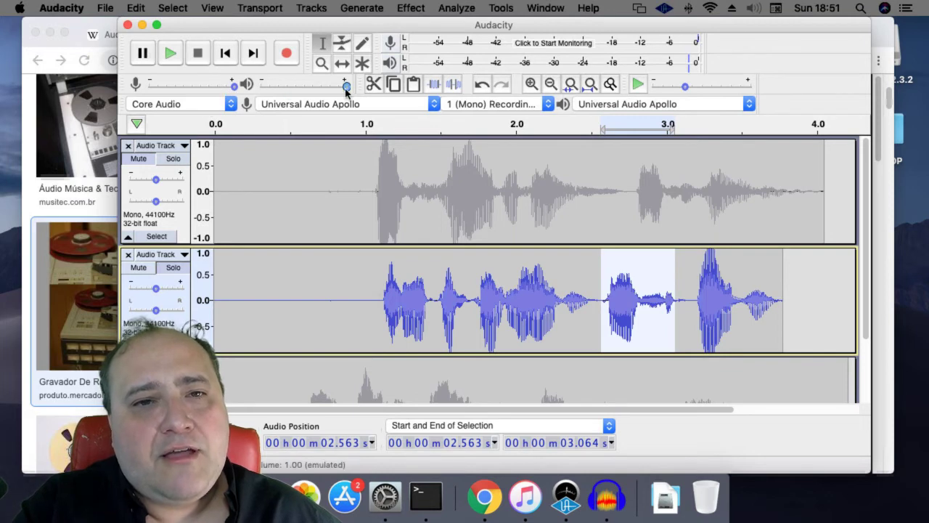
mouse_move(347, 88)
mouse_down()
mouse_move(283, 88)
mouse_move(347, 88)
mouse_up()
key(shift+space)
key(space)
key(space)
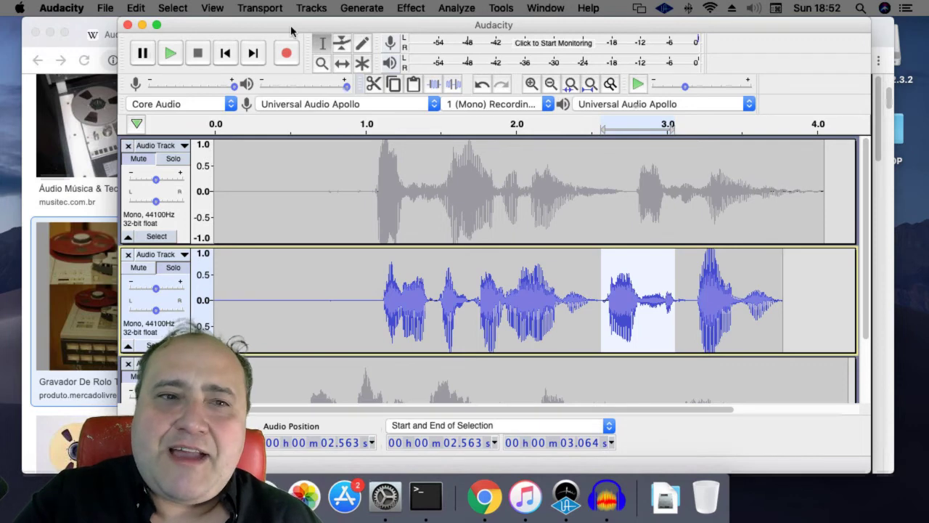
- Record about 3 seconds of voice onto the end of the second track, and return to the project start
shift+click(288, 54)
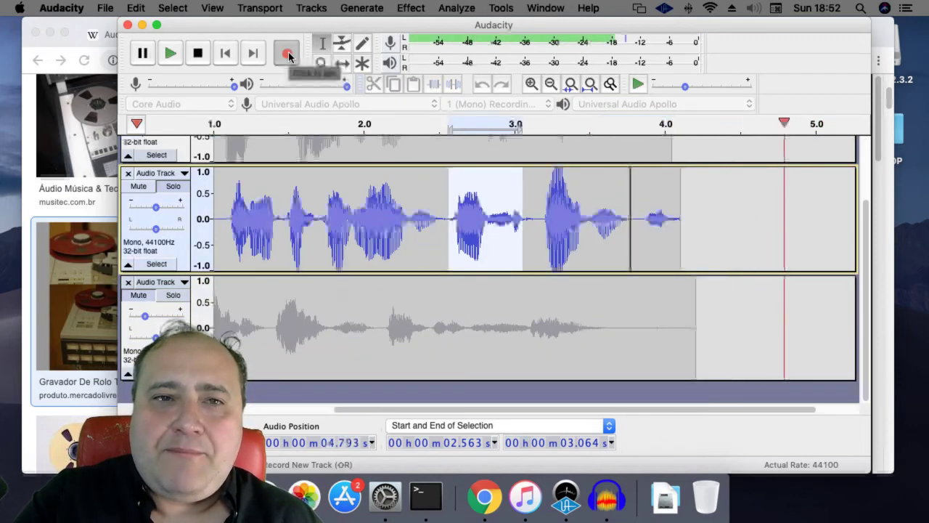
click(199, 54)
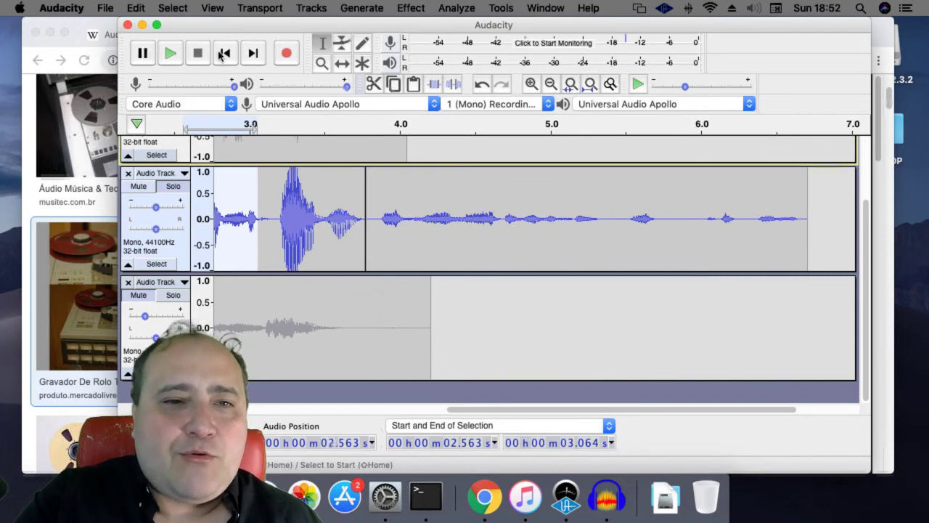
click(225, 54)
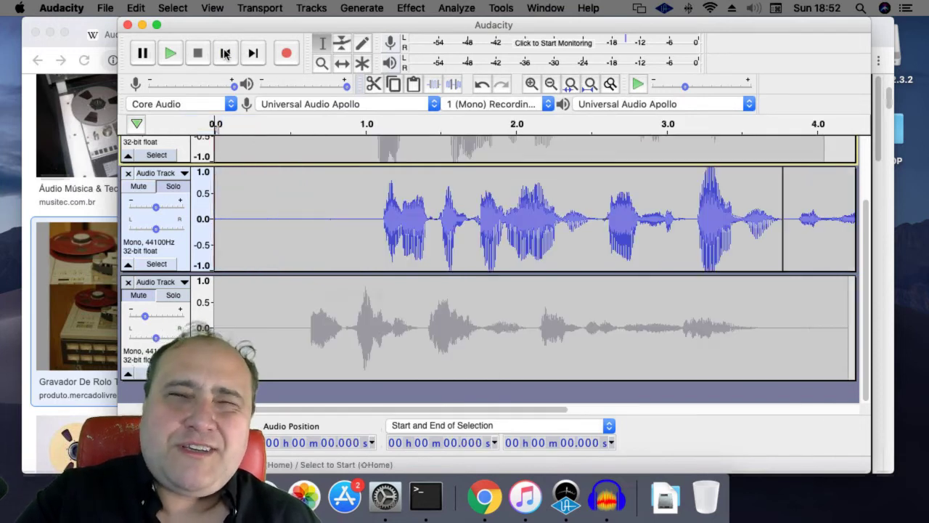
- Try the second track's Mute, Solo and gain controls, with the solo cleared so that all tracks are audible
click(138, 186)
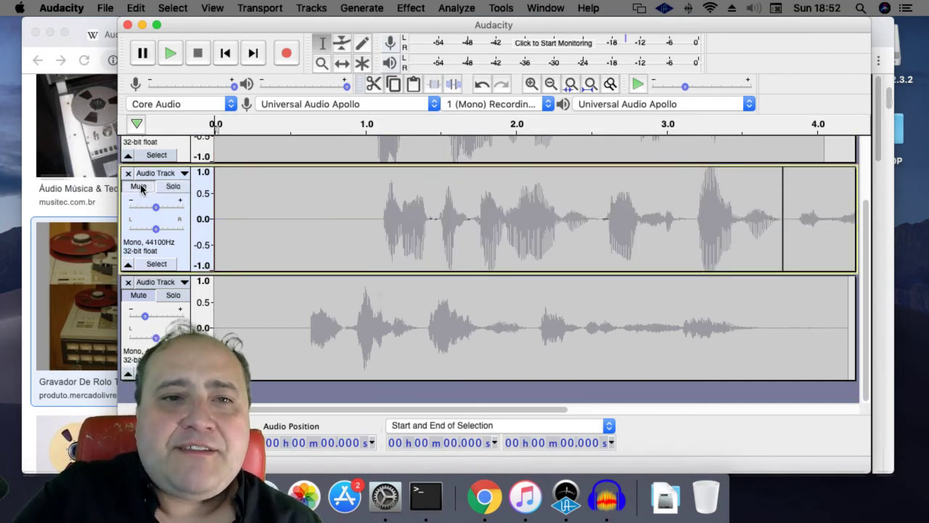
click(140, 187)
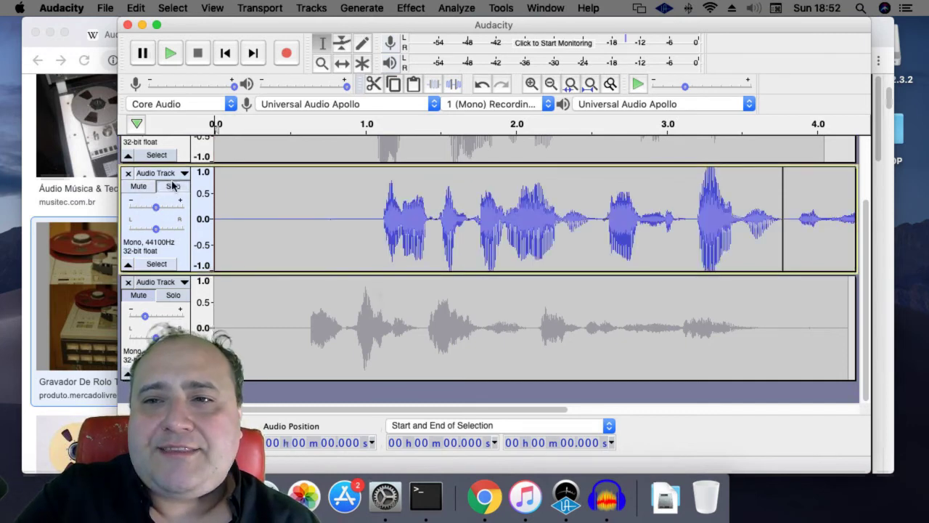
click(868, 166)
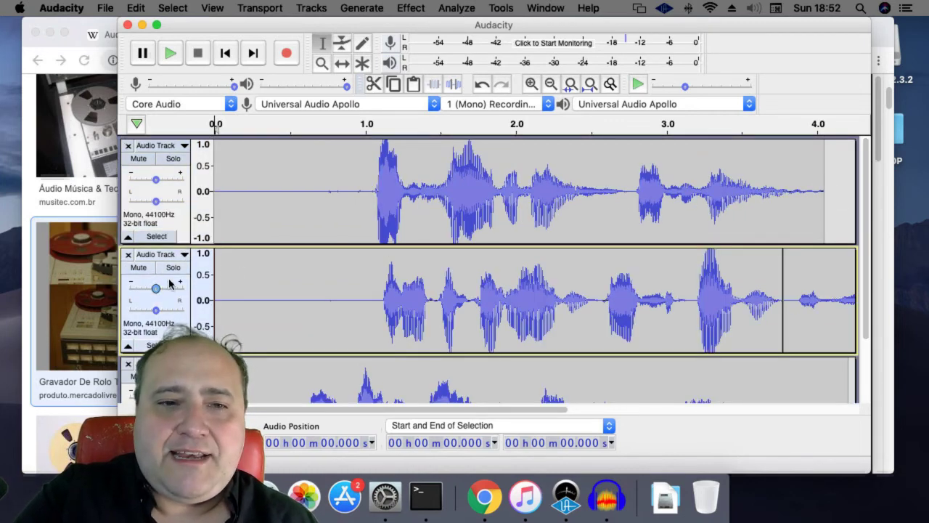
drag(155, 288, 169, 284)
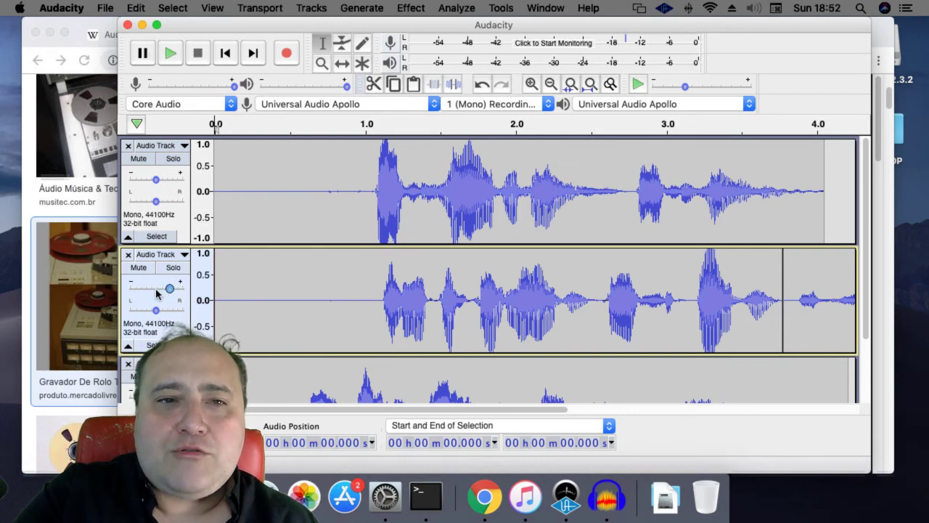
- Solo the first, second and third tracks one after another to demonstrate isolated listening
click(172, 158)
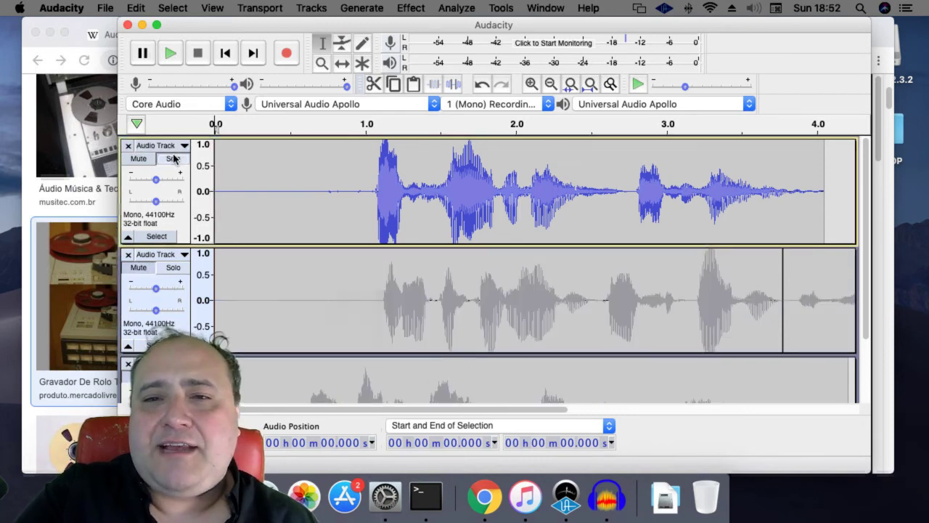
click(173, 158)
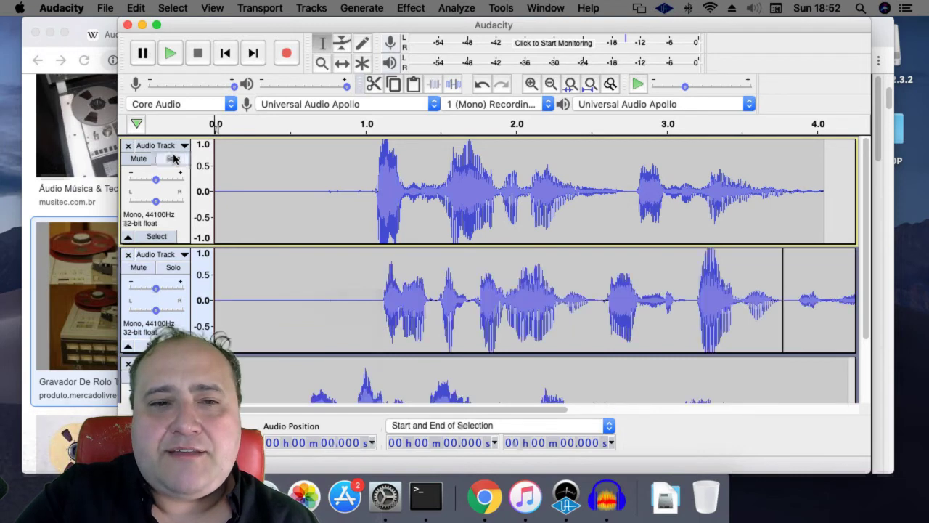
click(171, 267)
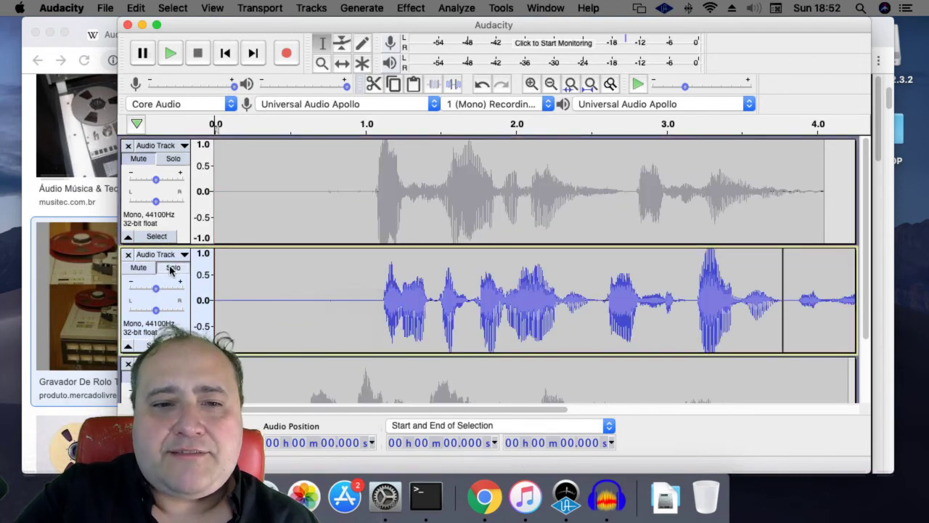
click(171, 268)
click(173, 376)
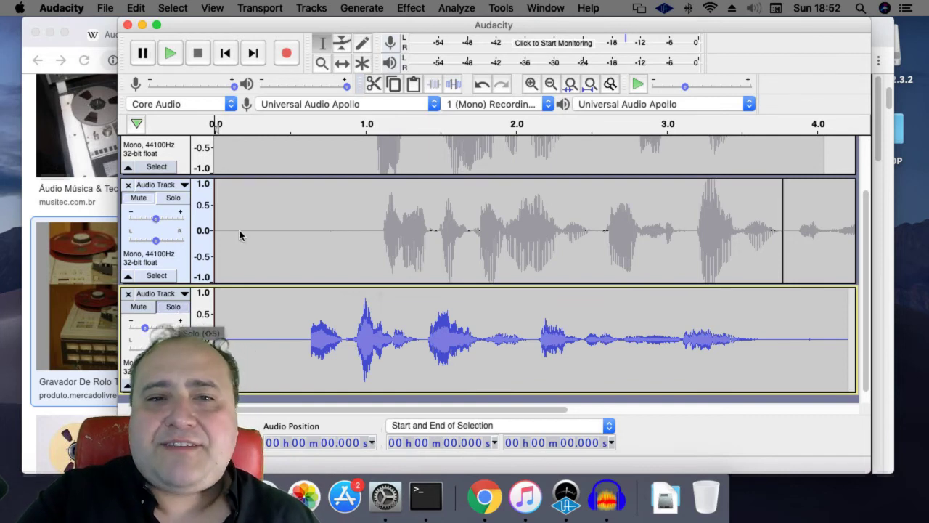
- Solo the second track, select 1.046 s to 1.484 s on it, and play the selection
click(172, 203)
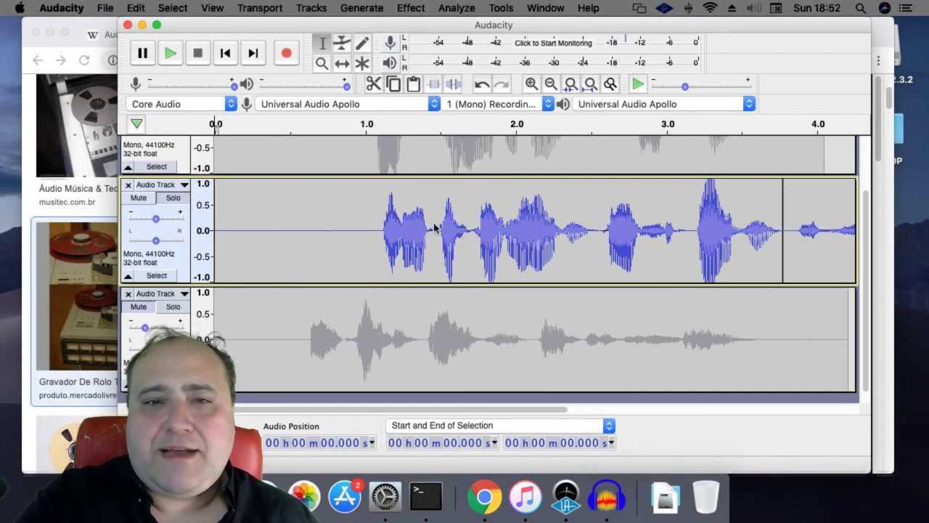
drag(371, 214, 436, 219)
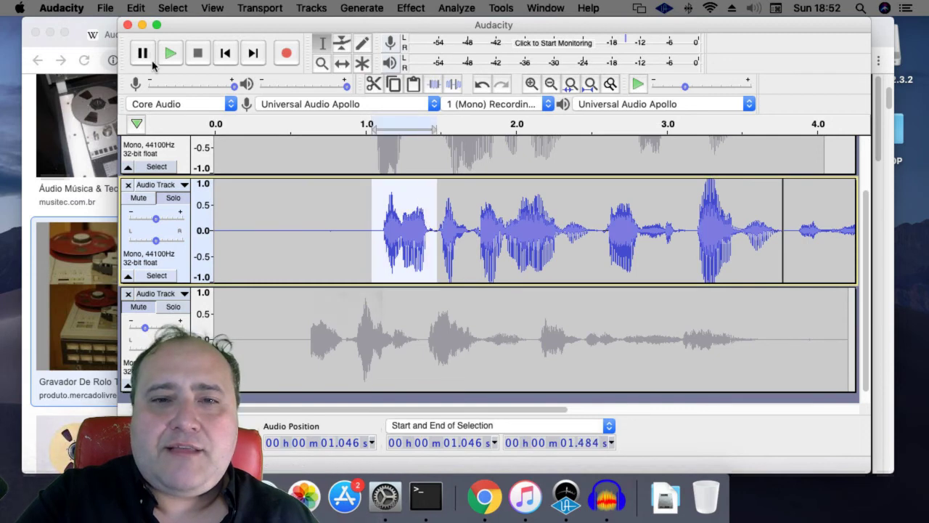
click(165, 55)
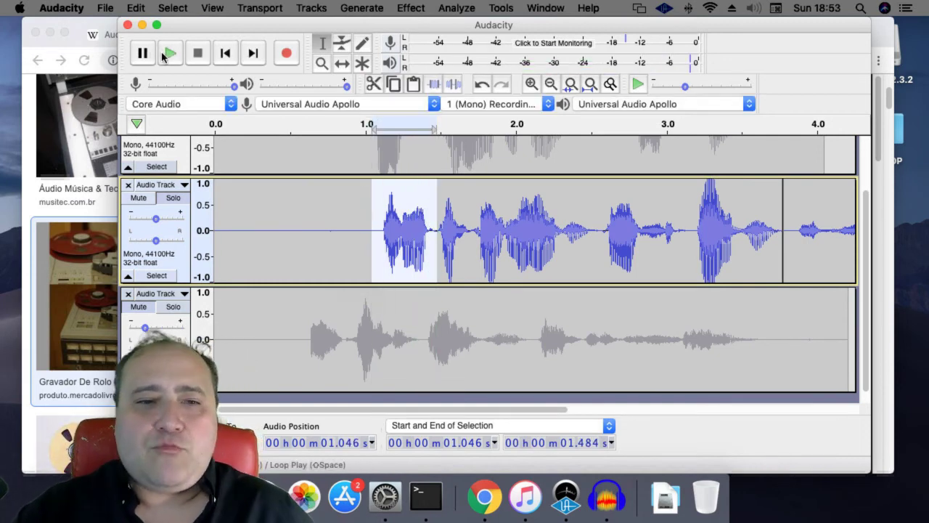